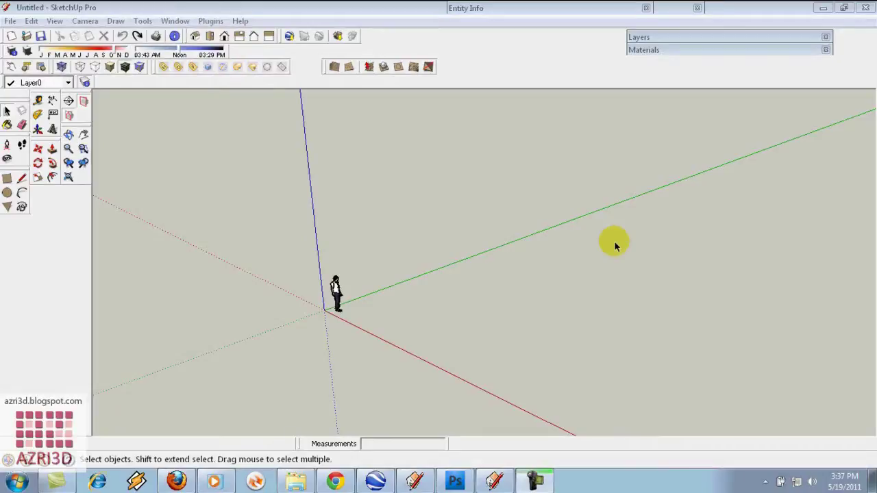
Switch to Google Earth and fly to "tanah abang jakarta" in place of the previous "earth" search.
click(383, 484)
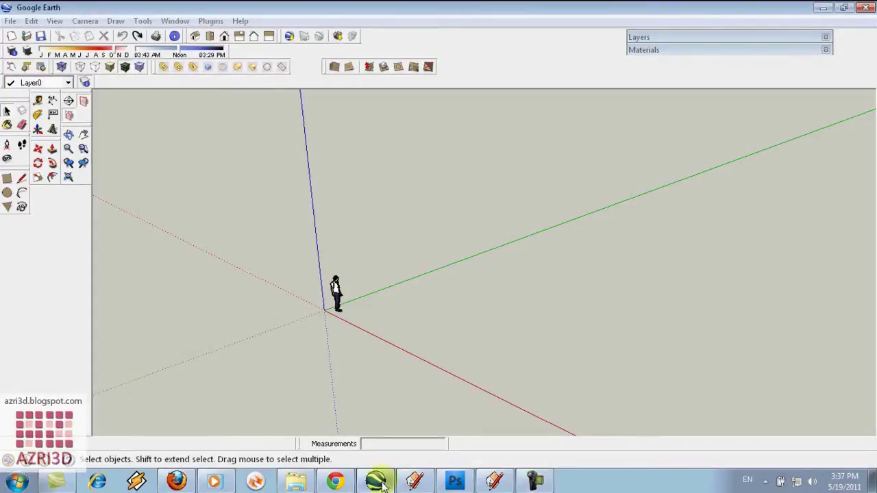
click(306, 320)
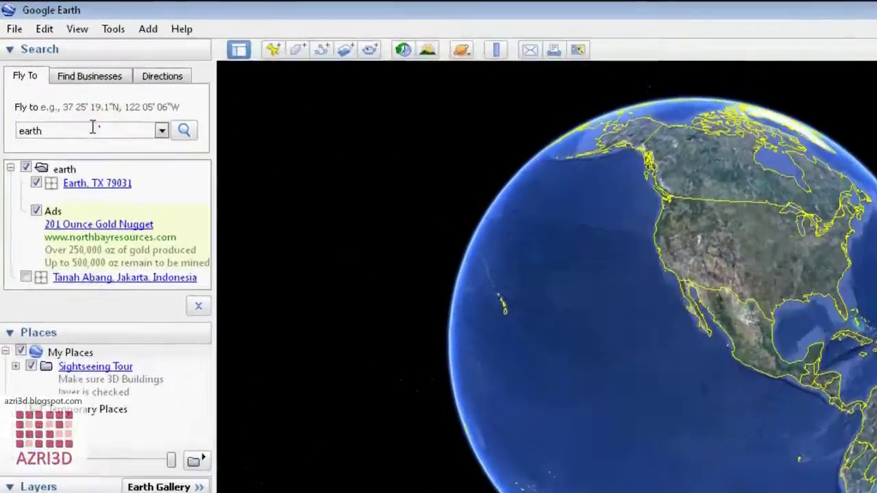
drag(67, 97, 1, 91)
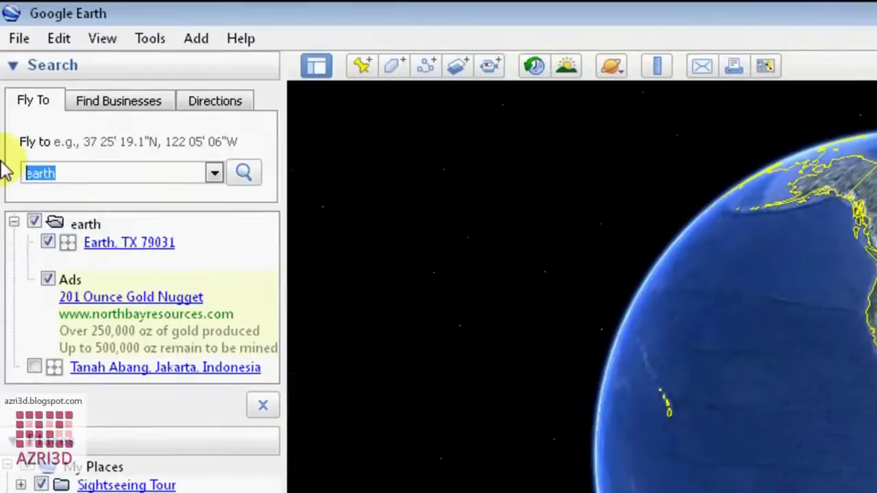
key(BackSpace)
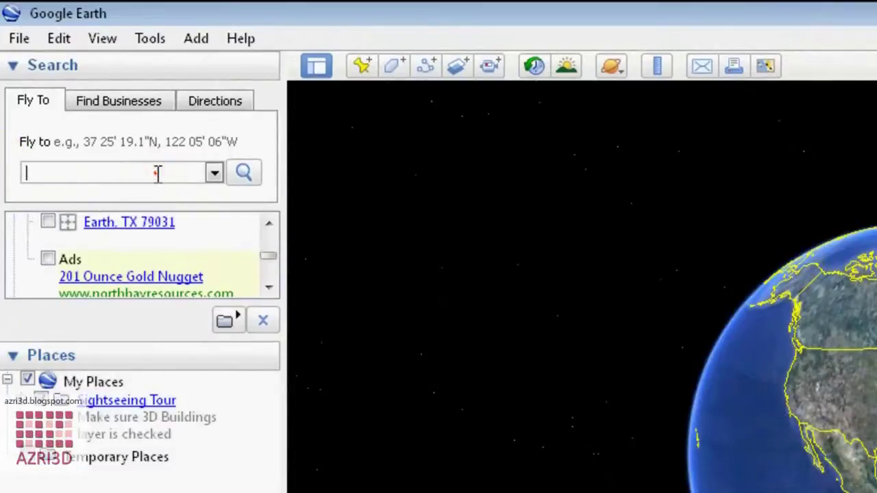
text(Tanah abang jakarta)
key(Return)
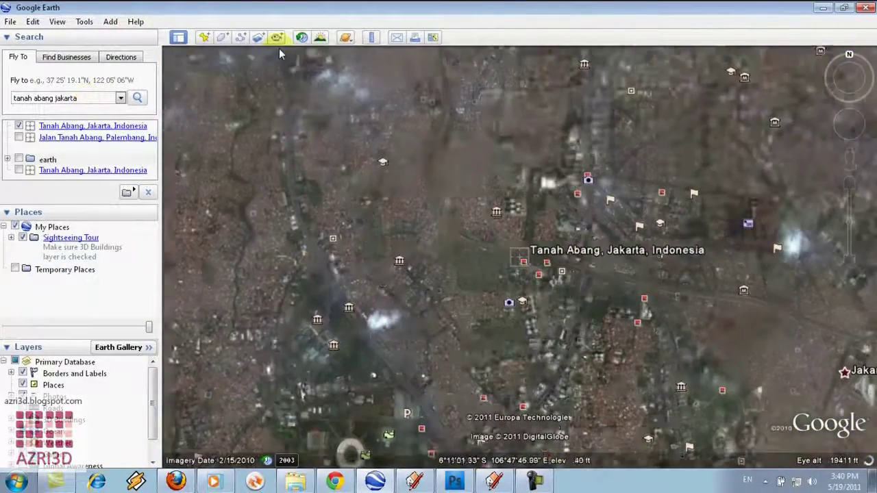
Frame the twin-block building near the Tanah Abang marker up close, and import that current view into SketchUp.
mouse_move(855, 241)
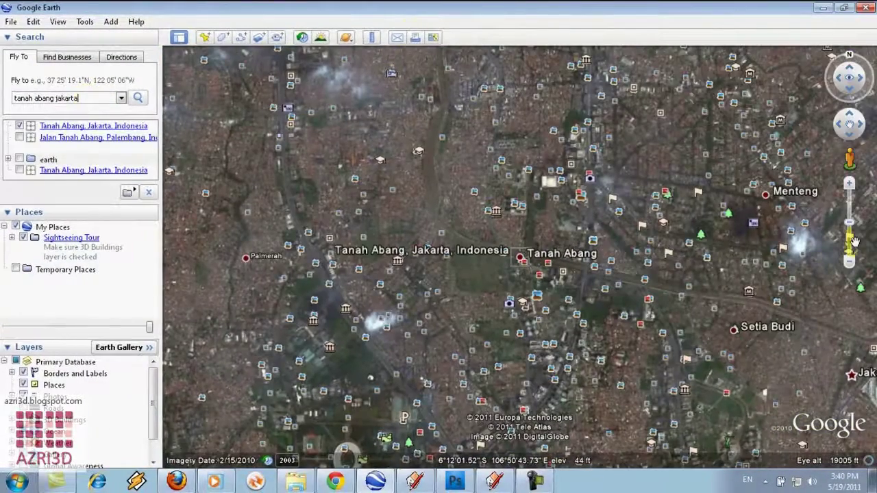
drag(854, 241, 850, 185)
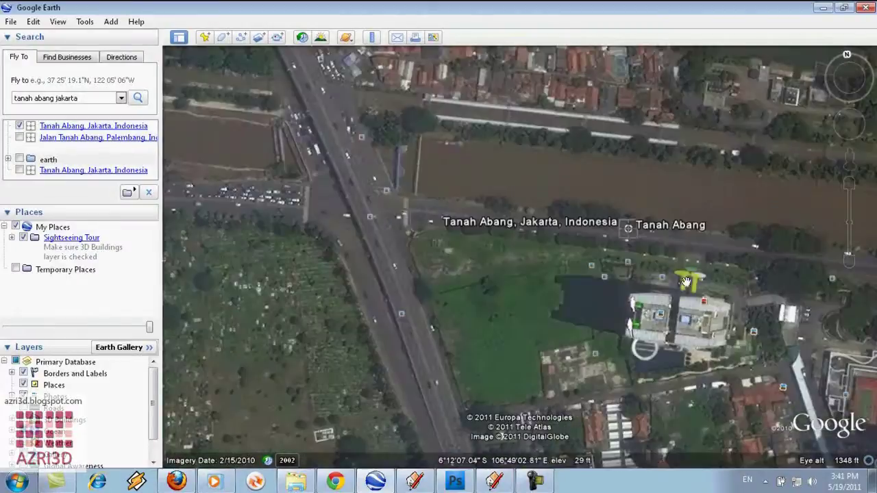
drag(683, 282, 514, 219)
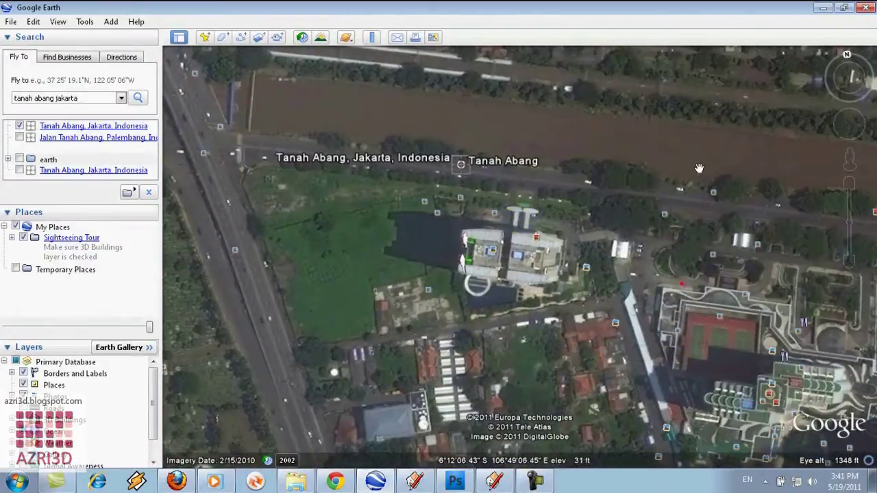
click(419, 482)
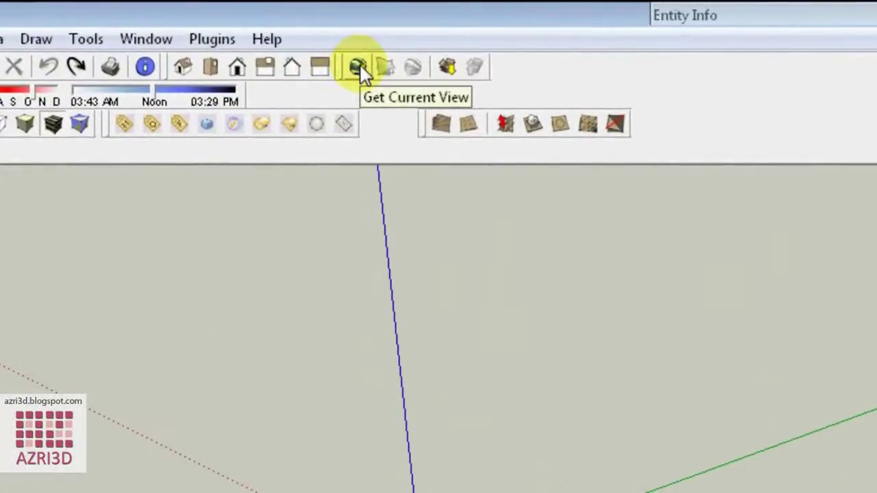
click(358, 66)
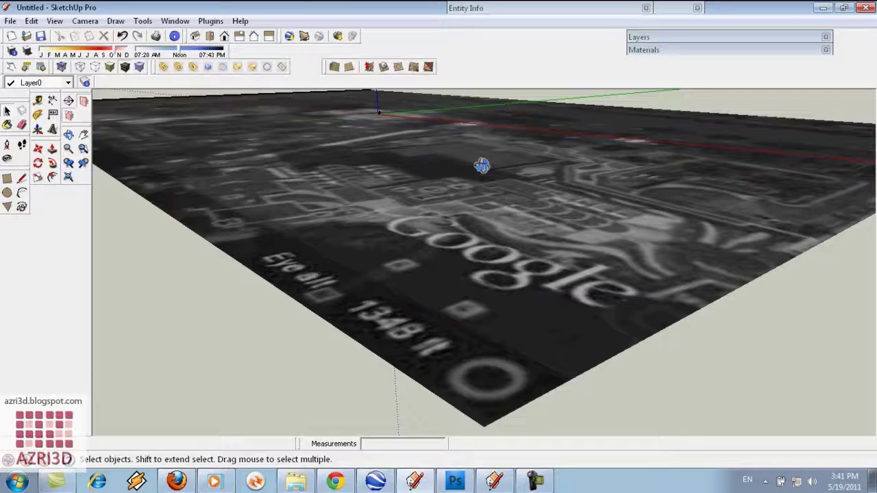
Toggle the imported Google Earth snapshot from the flat image to its 3D terrain.
mouse_move(483, 168)
middle_down()
mouse_move(490, 213)
mouse_move(479, 194)
middle_up()
scroll(478, 196, down, 5)
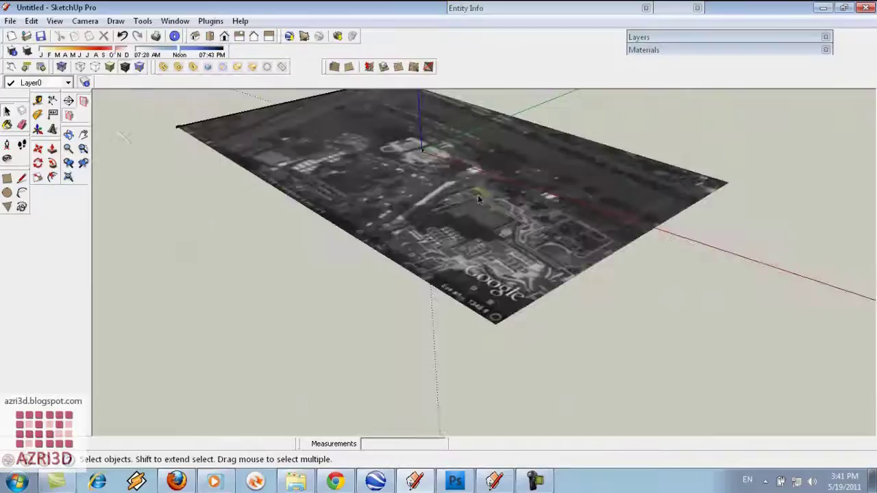
scroll(480, 155, up, 2)
mouse_move(481, 130)
middle_down()
mouse_move(473, 188)
mouse_move(467, 121)
middle_up()
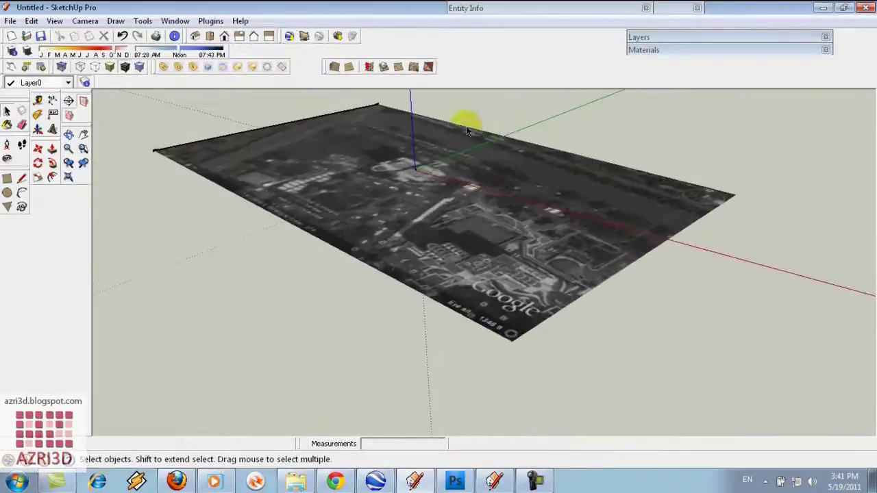
scroll(463, 101, up, 1)
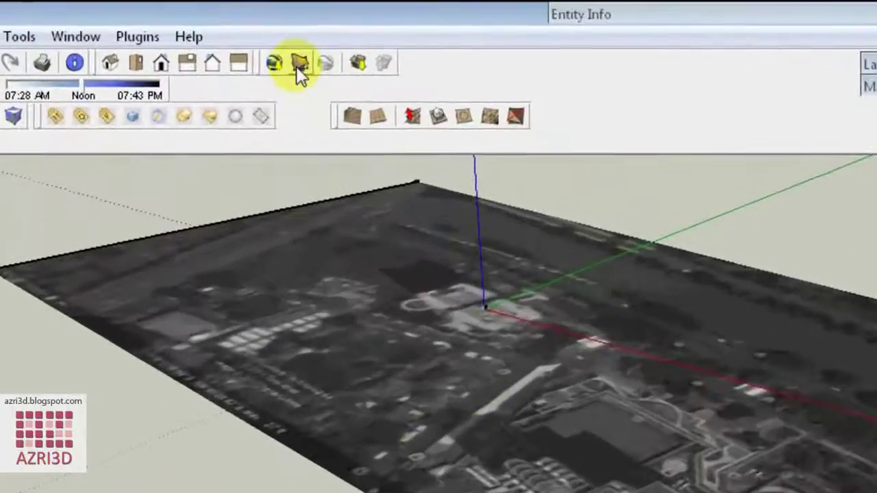
click(299, 63)
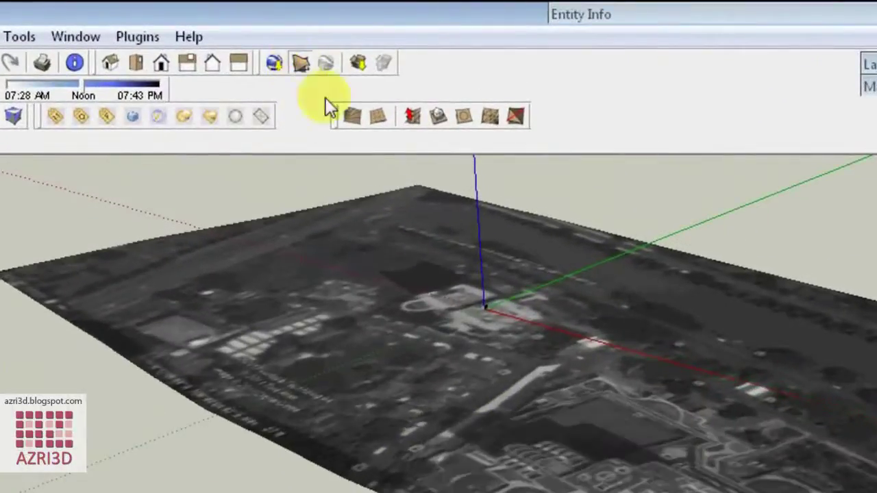
middle_drag(682, 376, 536, 342)
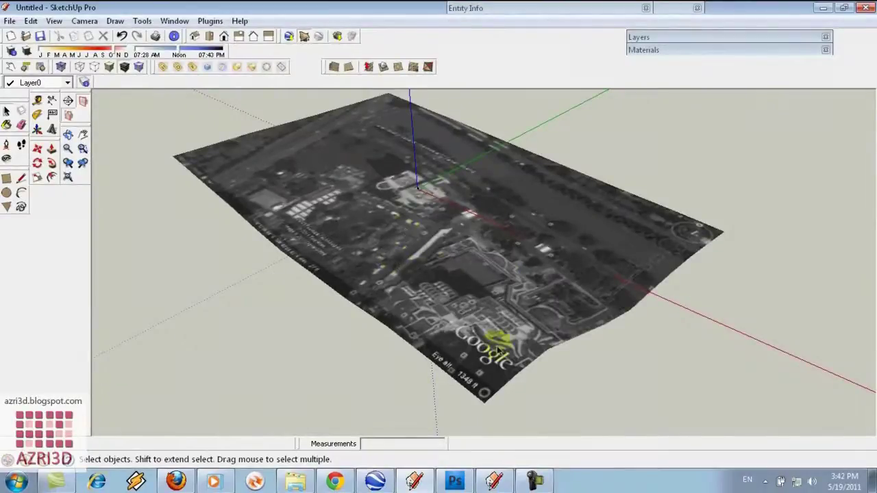
Switch back to Google Earth and copy the image of the current Tanah Abang view.
mouse_move(536, 481)
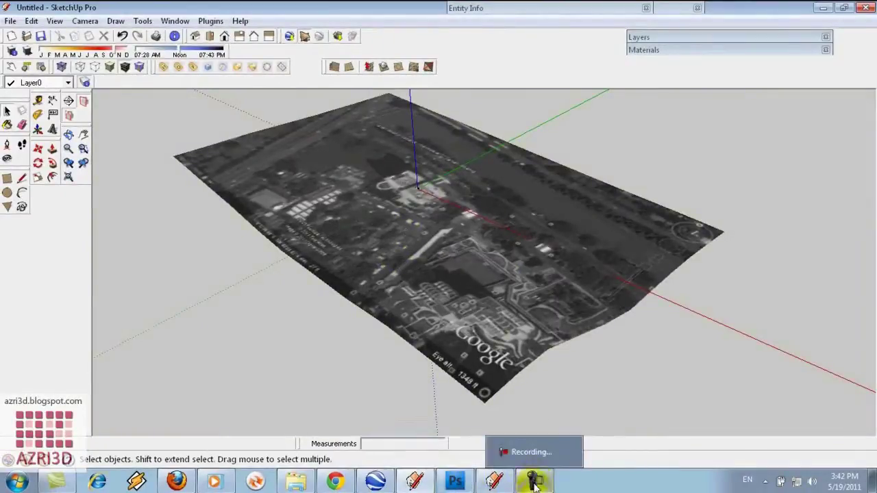
click(376, 482)
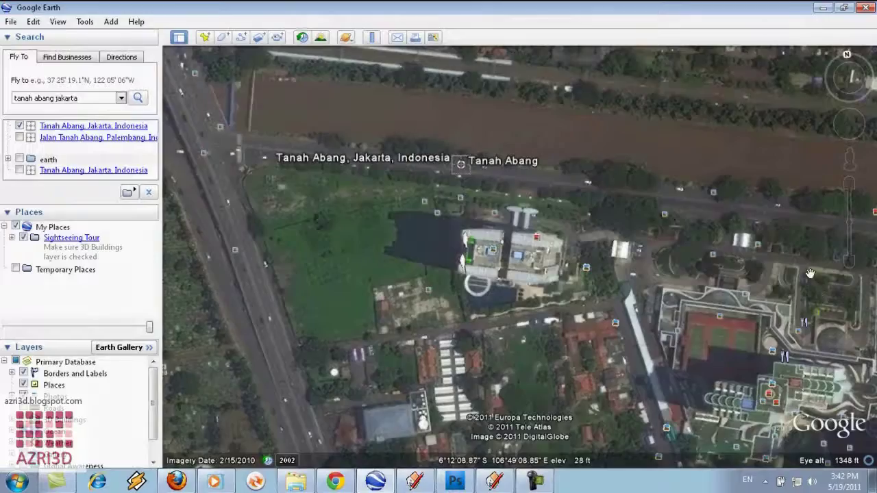
click(11, 23)
mouse_move(33, 21)
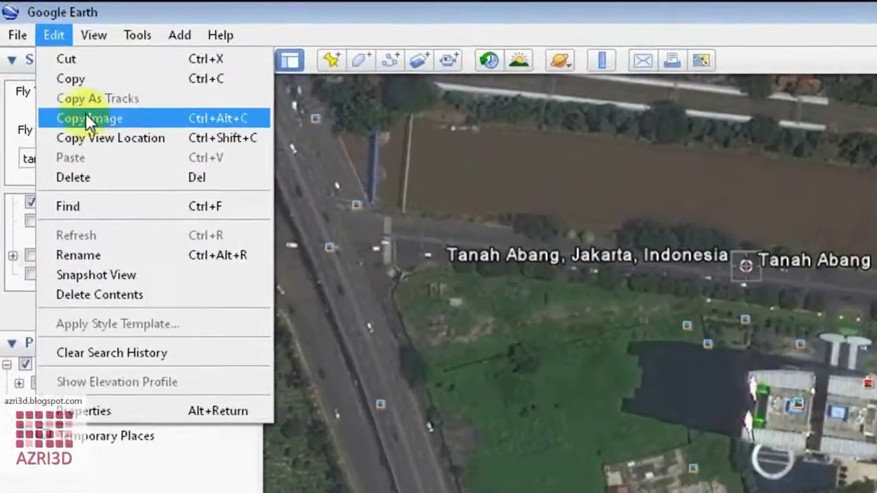
click(87, 120)
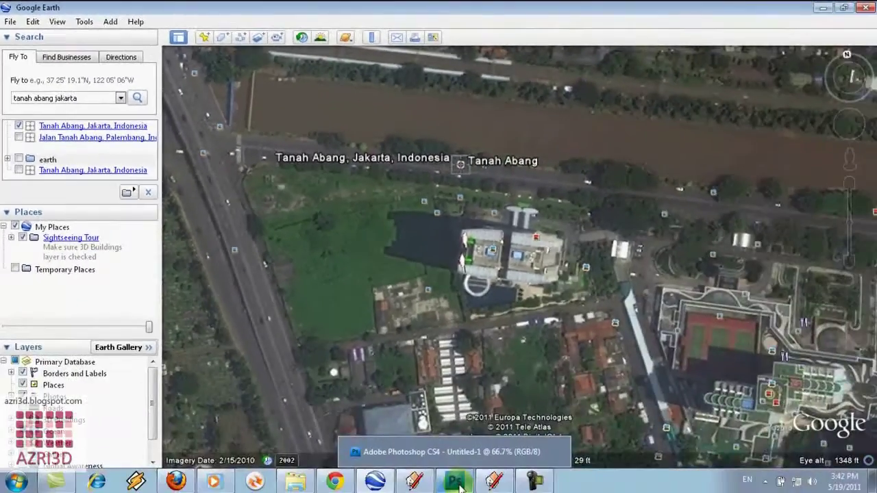
Switch to Photoshop, create a 1112 x 658 pixel document from the Clipboard preset, and paste the copied map image.
click(457, 483)
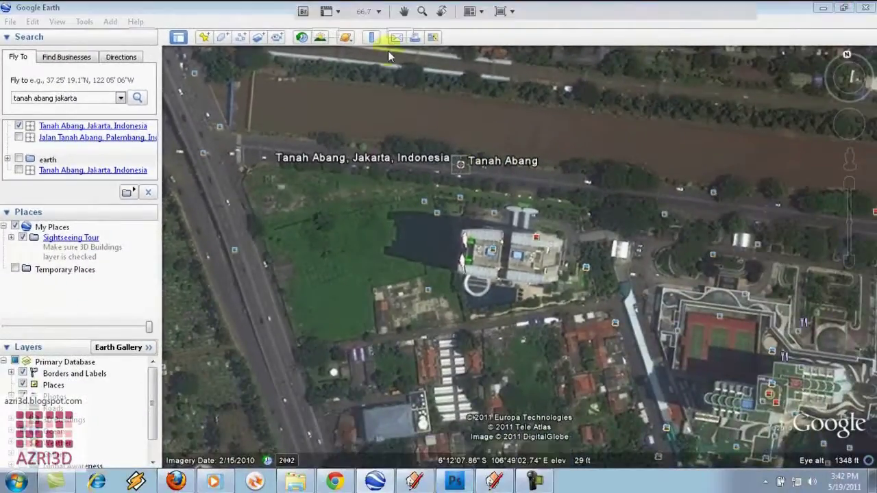
click(17, 11)
click(40, 12)
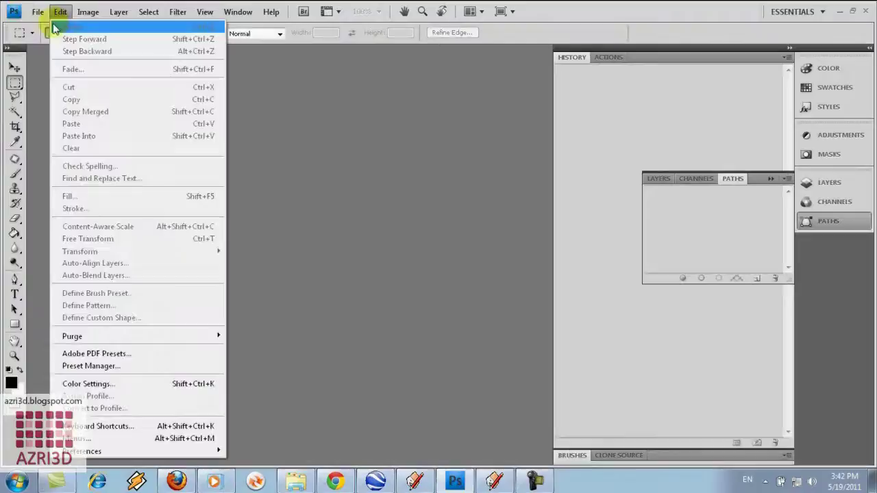
click(48, 28)
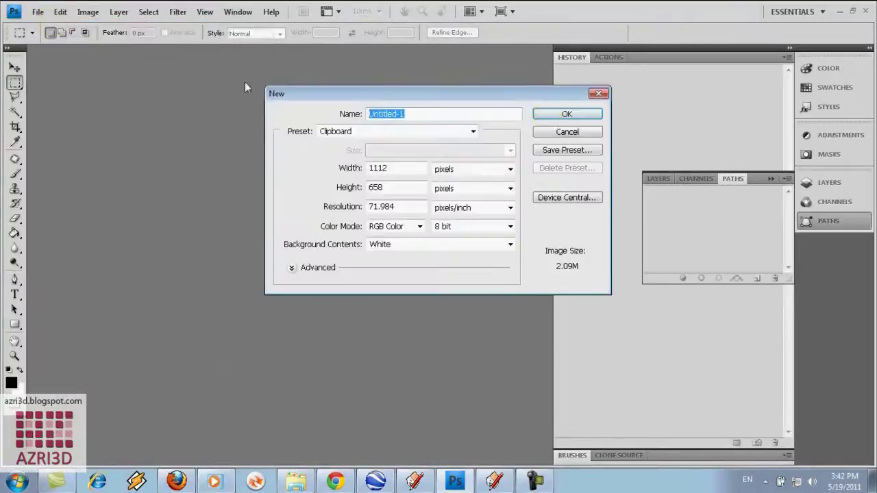
click(562, 114)
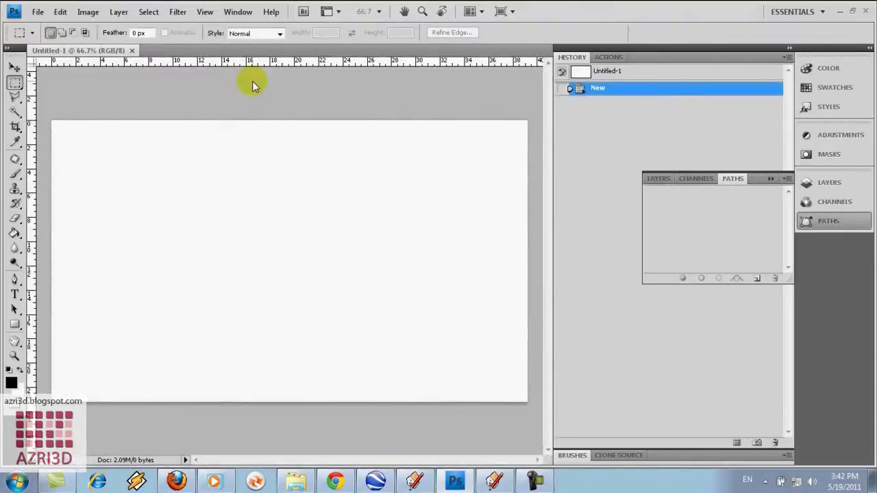
key(ctrl+v)
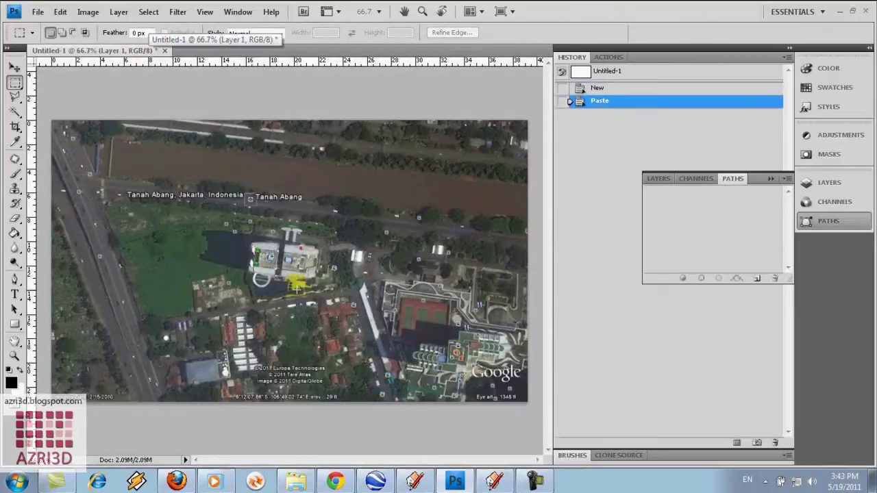
Switch to the other SketchUp window with the blank green-ground model and search for "pantai sanur bali" as its location.
click(416, 482)
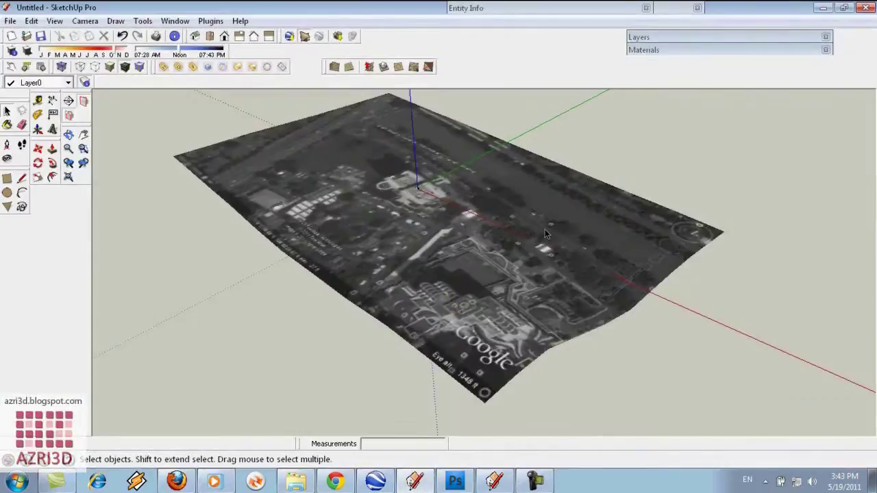
click(494, 482)
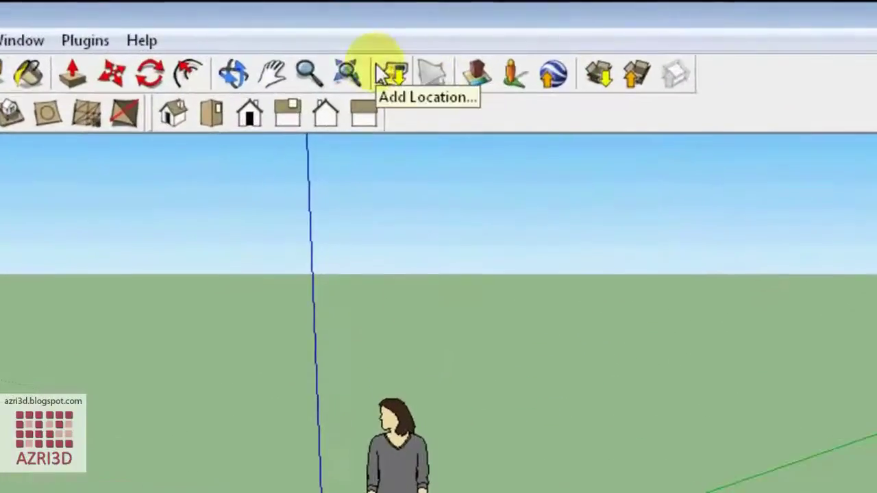
click(397, 77)
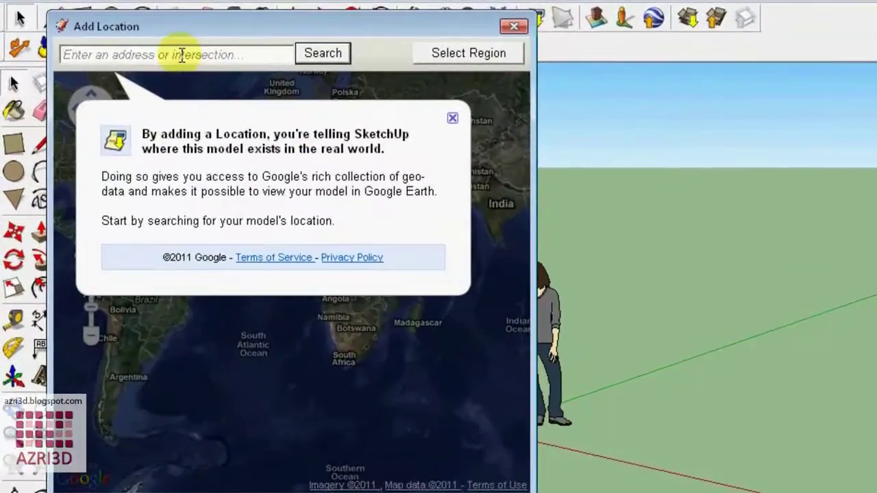
text(p)
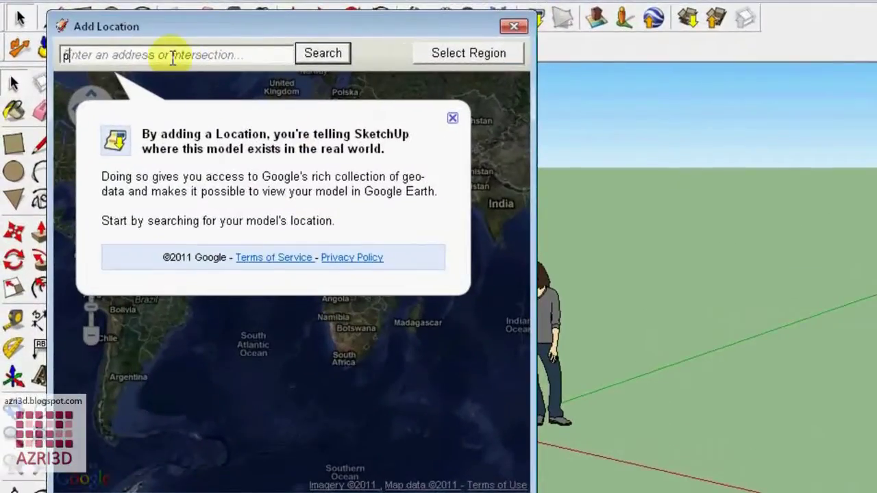
text(antai sanur bali)
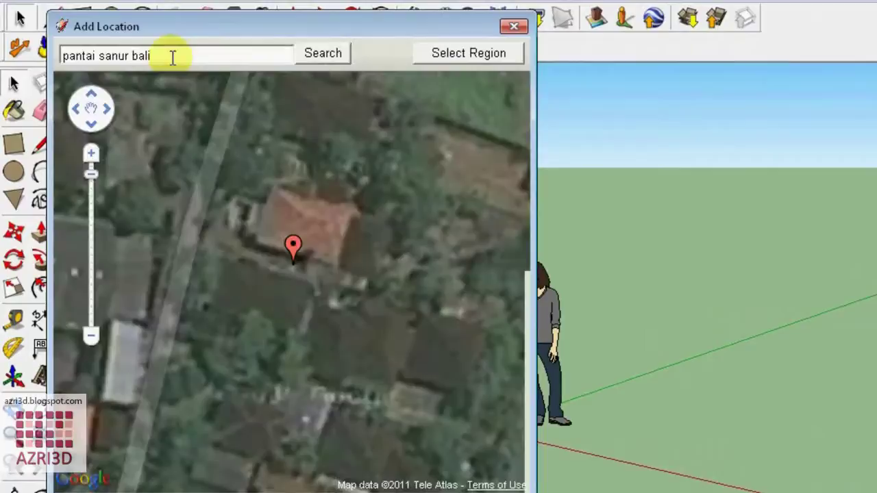
Move the location map from the search marker to the sandy shoreline and frame the beachfront buildings up close.
scroll(328, 217, down, 1)
drag(306, 328, 285, 182)
scroll(351, 243, down, 2)
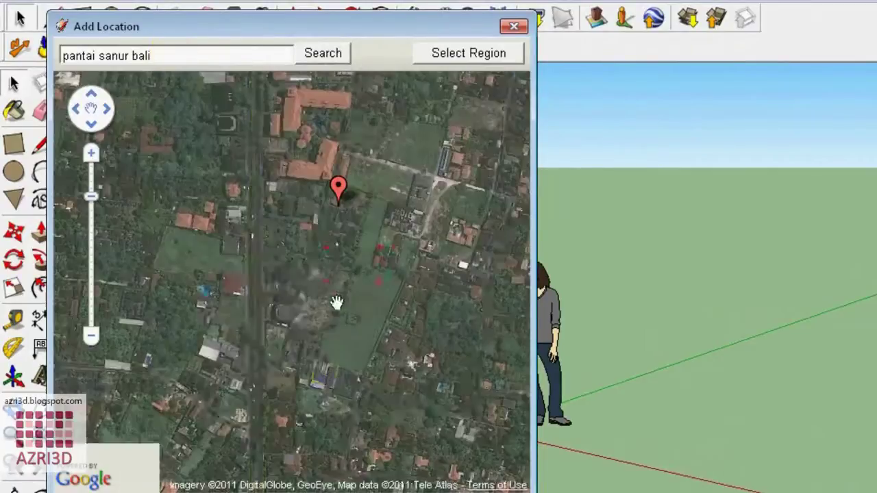
drag(325, 390, 211, 150)
drag(360, 358, 312, 140)
drag(306, 218, 308, 274)
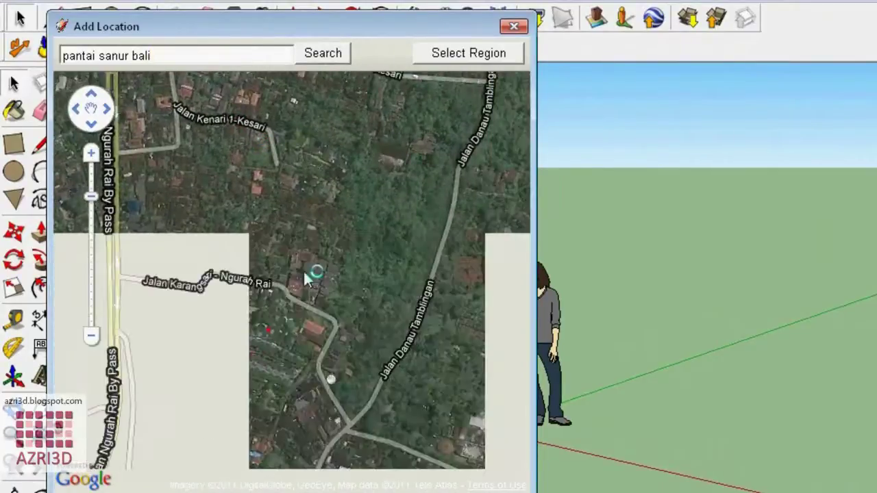
scroll(308, 274, down, 1)
drag(160, 366, 392, 155)
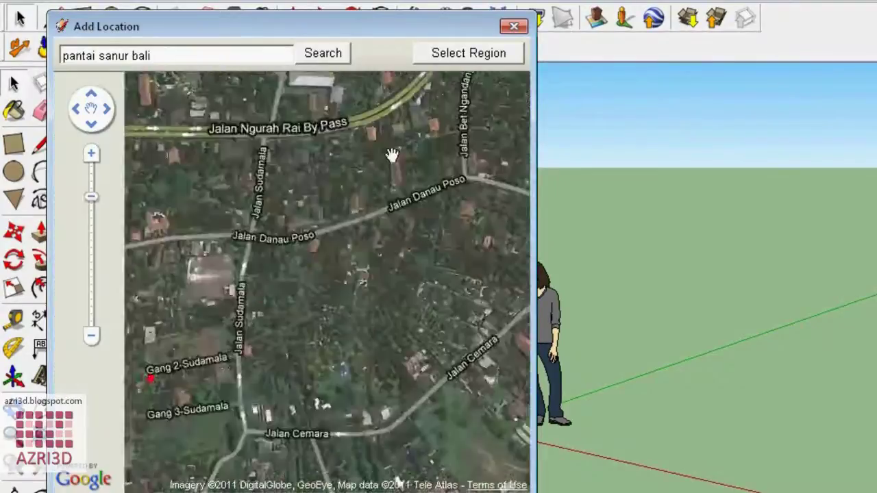
scroll(198, 326, up, 2)
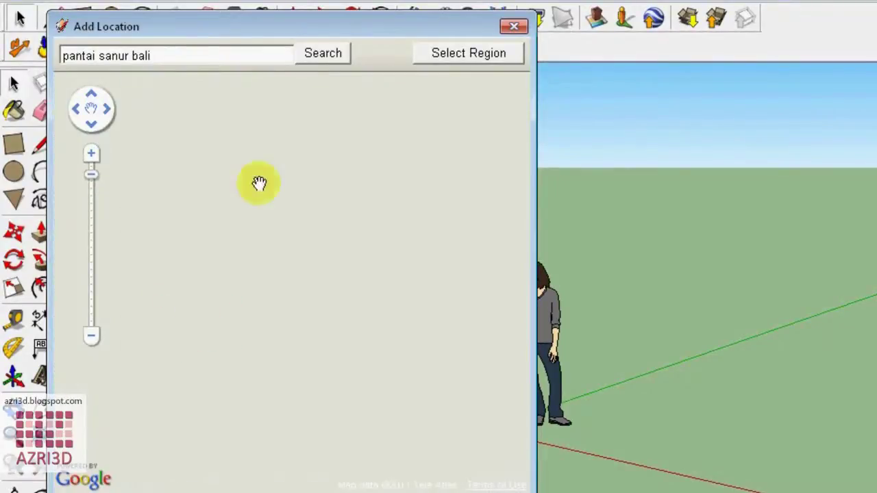
click(92, 171)
drag(414, 352, 246, 402)
Frame a capture region over the sandy beach, tree edge and shoreline, and grab it into the model.
click(471, 55)
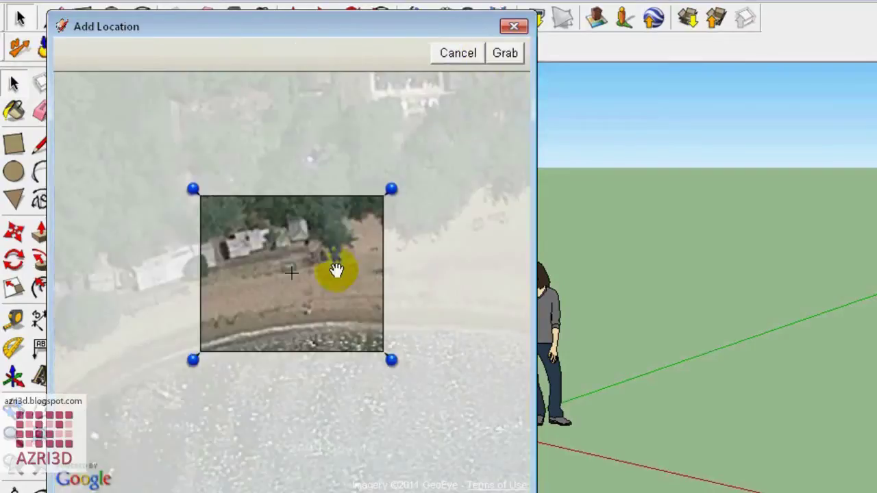
drag(305, 284, 209, 192)
drag(264, 252, 293, 288)
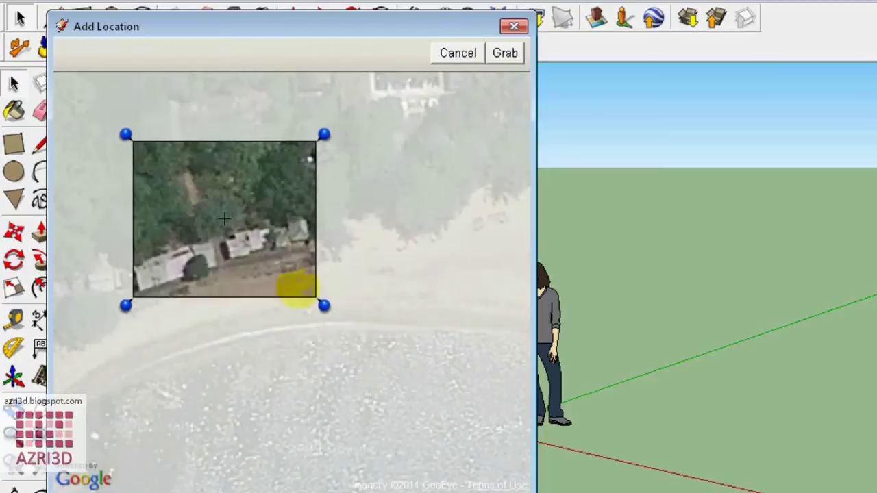
click(293, 277)
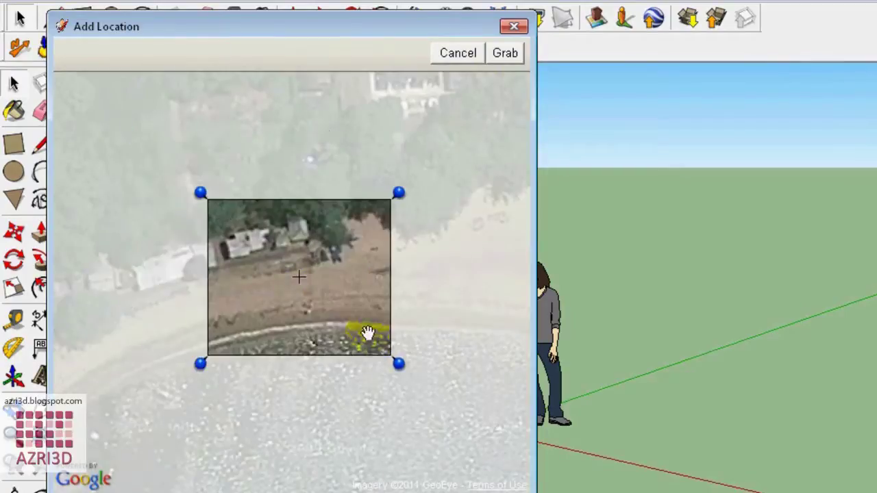
drag(400, 365, 409, 374)
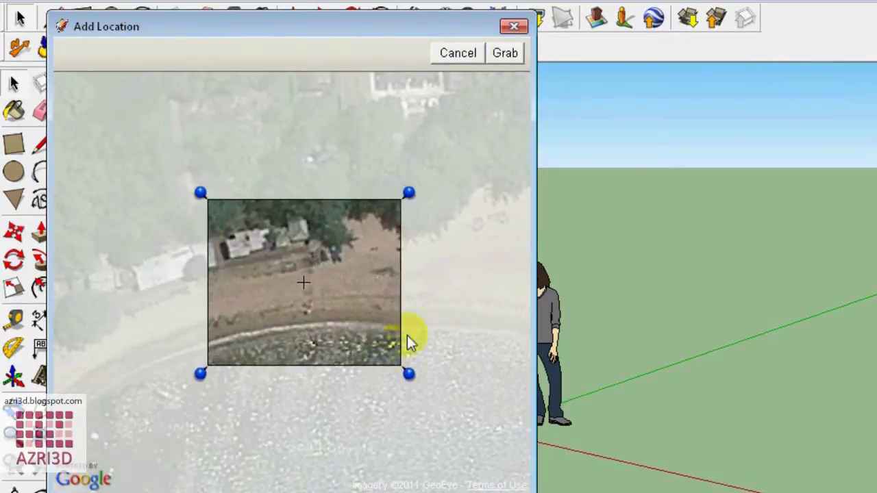
click(501, 55)
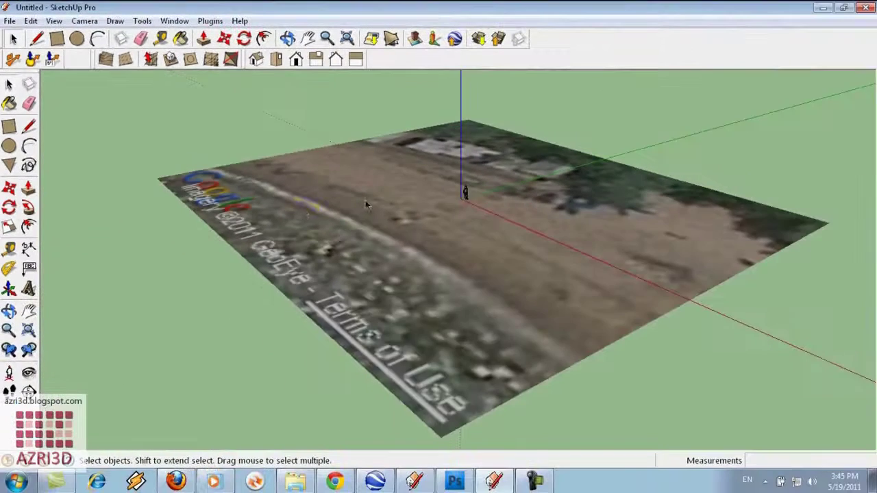
Toggle the grabbed beach location from the flat image to its 3D terrain and select the terrain.
middle_drag(365, 200, 524, 260)
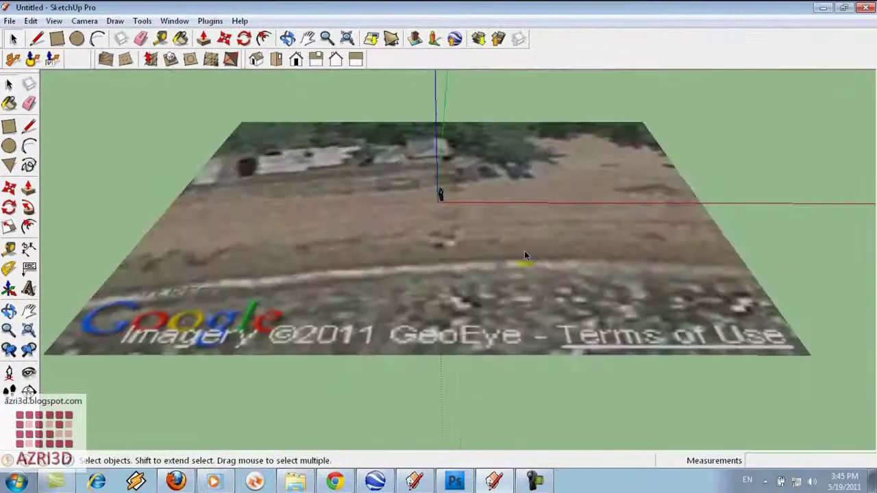
middle_drag(333, 235, 398, 96)
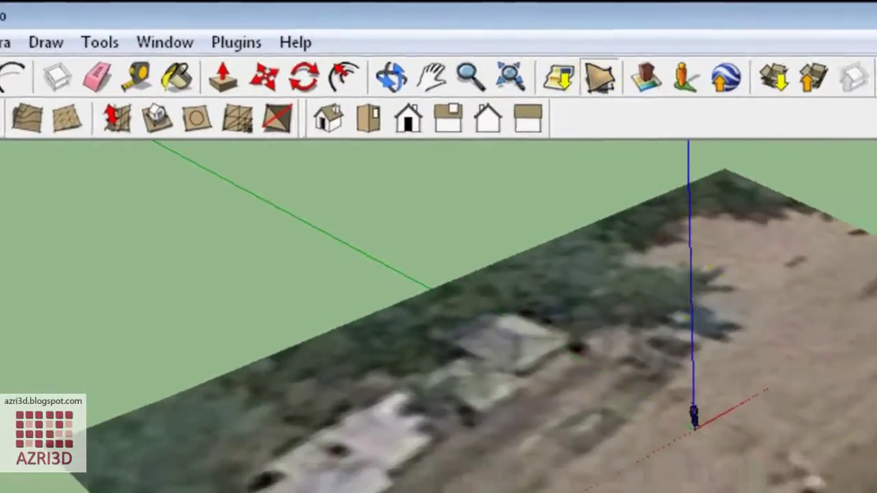
middle_drag(453, 267, 542, 202)
click(493, 251)
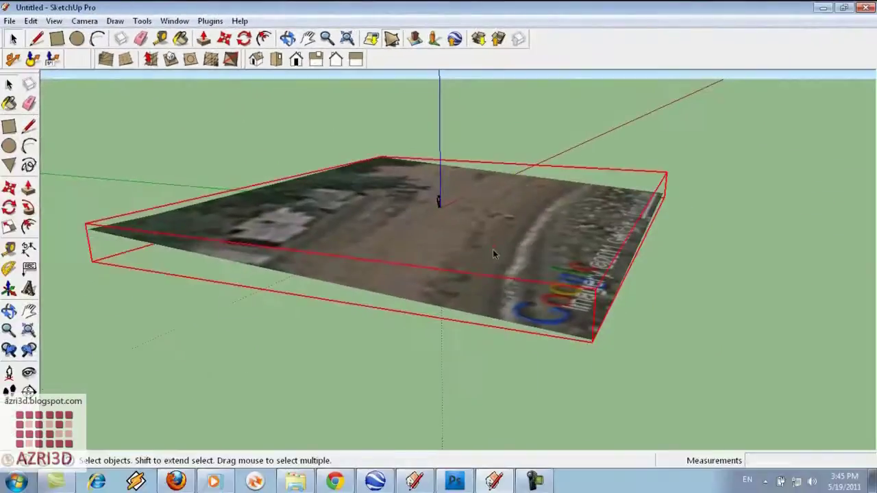
middle_drag(493, 251, 532, 246)
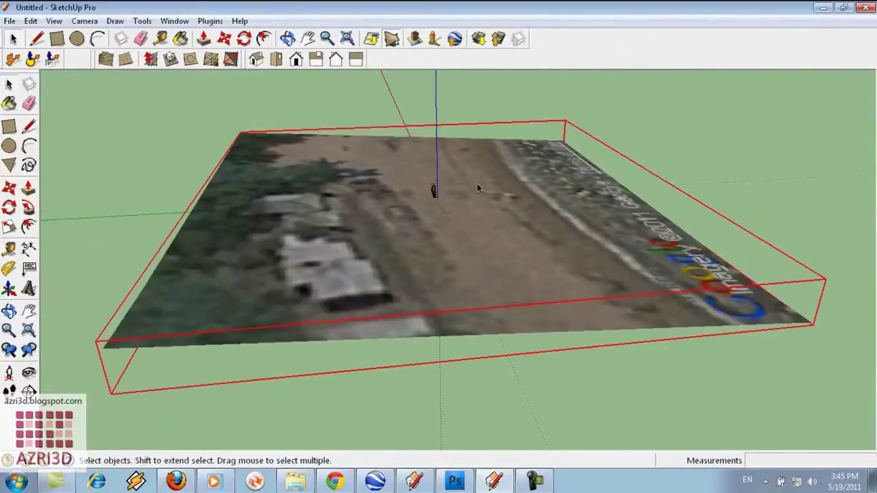
middle_drag(287, 254, 394, 242)
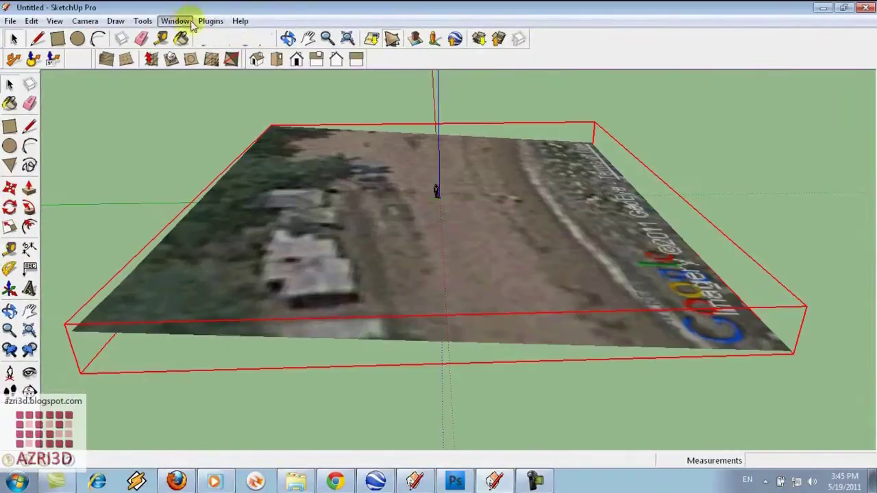
Make the Google Earth Snapshot layer visible together with the Google Earth Terrain layer.
click(176, 21)
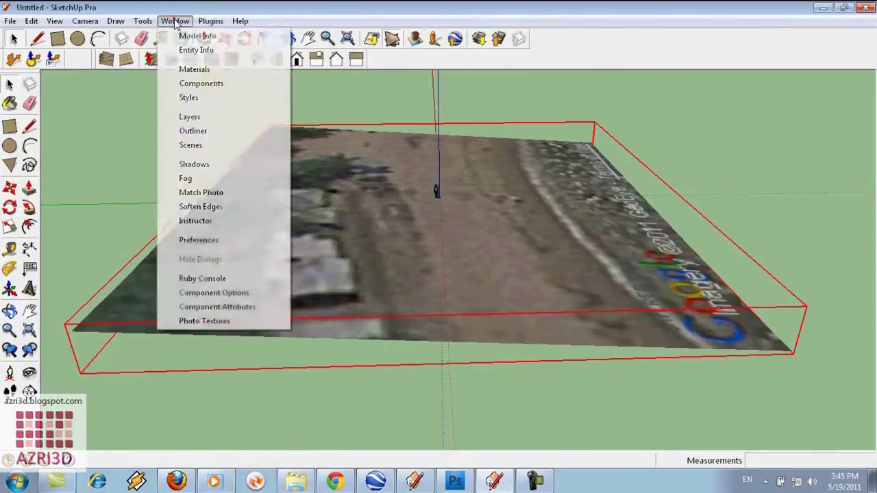
click(190, 121)
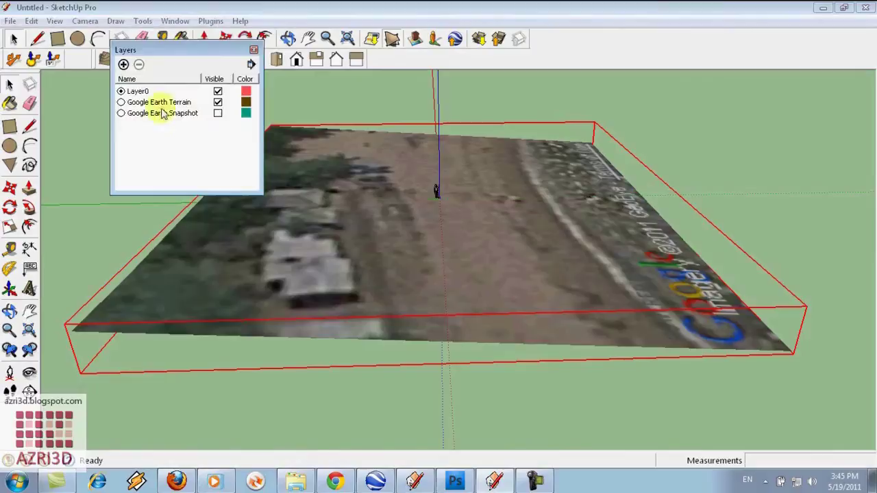
click(218, 113)
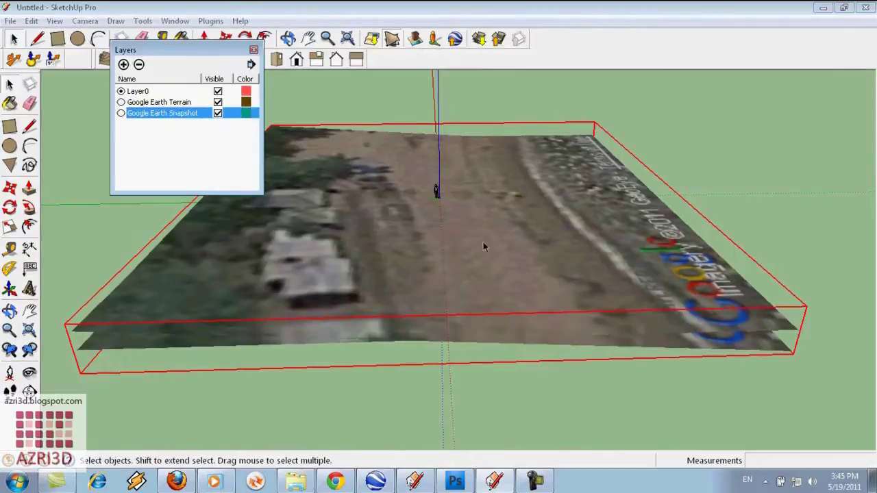
Unlock the overlapping Google Earth snapshot and terrain, and select the terrain.
drag(818, 406, 563, 221)
drag(232, 209, 49, 229)
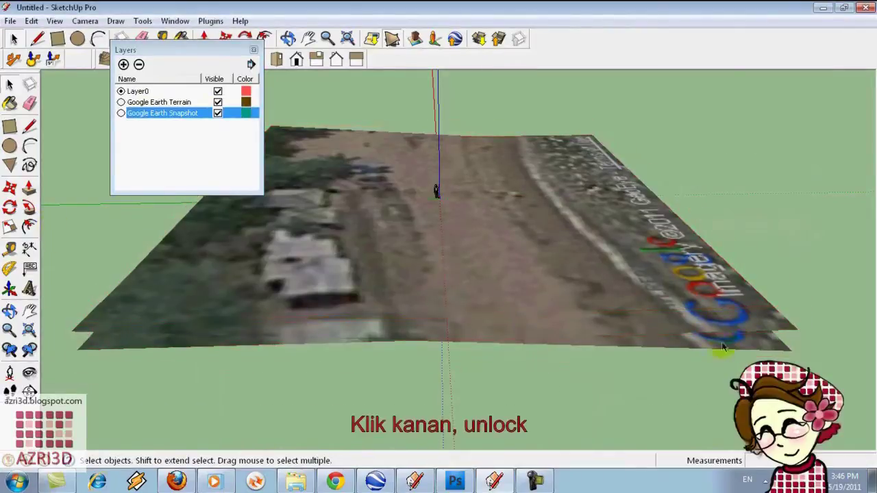
click(760, 352)
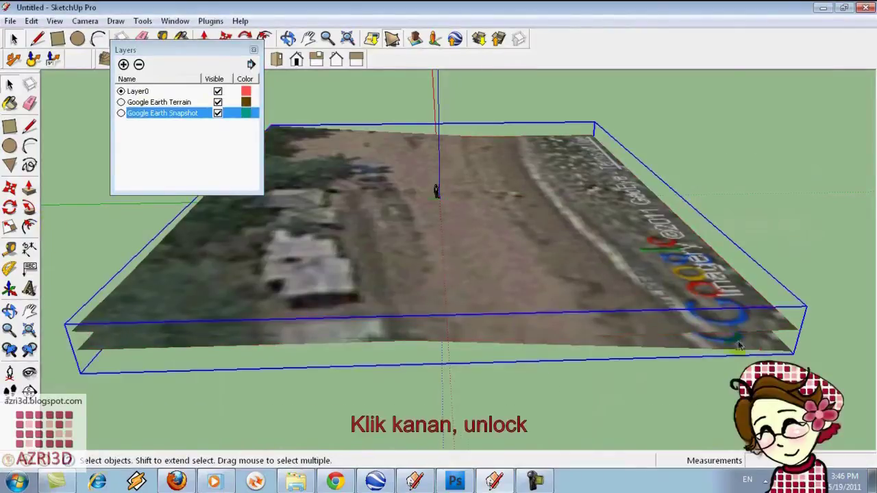
Move the flat Google Earth snapshot away from the terrain so the two lie side by side.
scroll(740, 329, down, 3)
scroll(684, 301, down, 2)
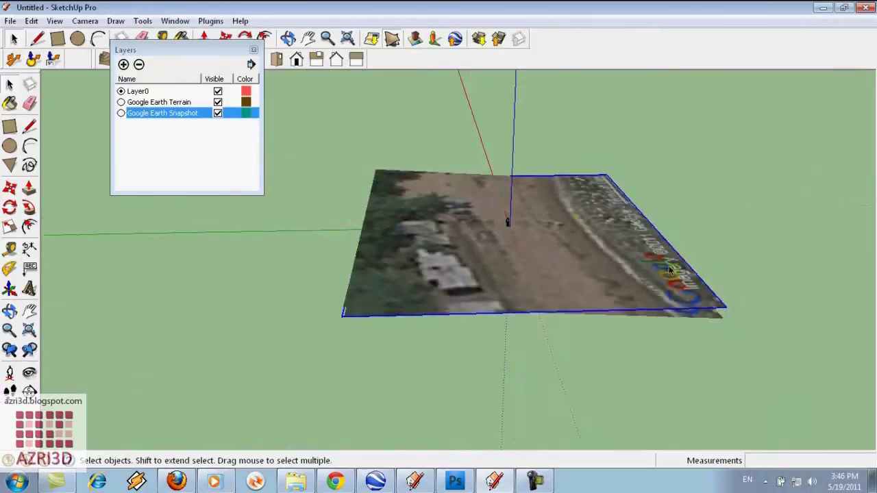
key(m)
click(588, 205)
scroll(587, 203, down, 1)
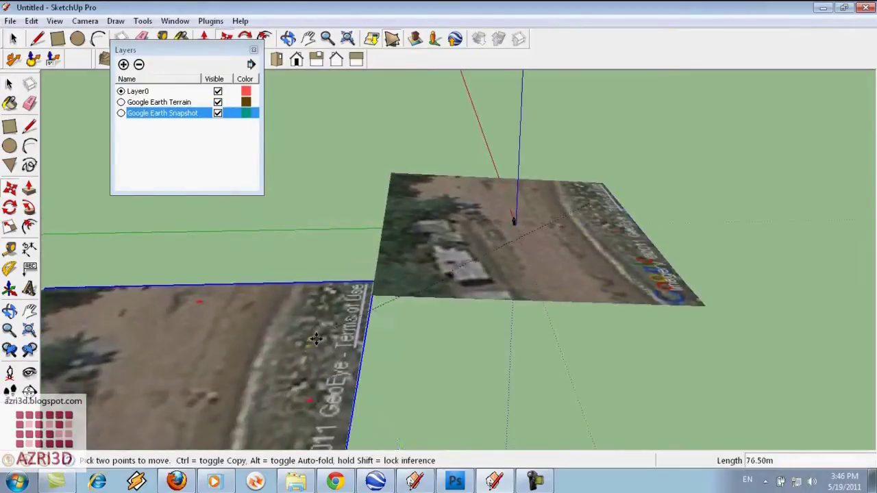
click(264, 345)
middle_drag(633, 244, 396, 279)
scroll(540, 269, down, 1)
scroll(520, 288, up, 1)
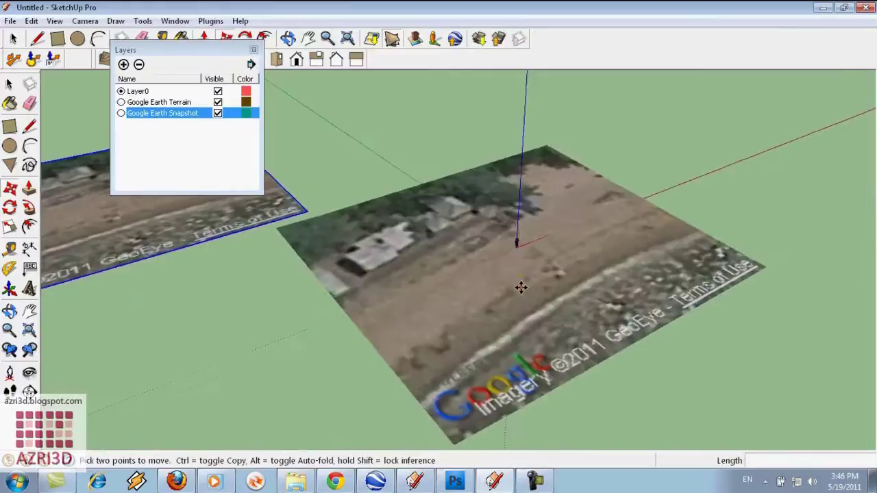
scroll(548, 270, down, 1)
middle_drag(496, 344, 532, 335)
scroll(525, 304, up, 1)
middle_drag(523, 304, 586, 258)
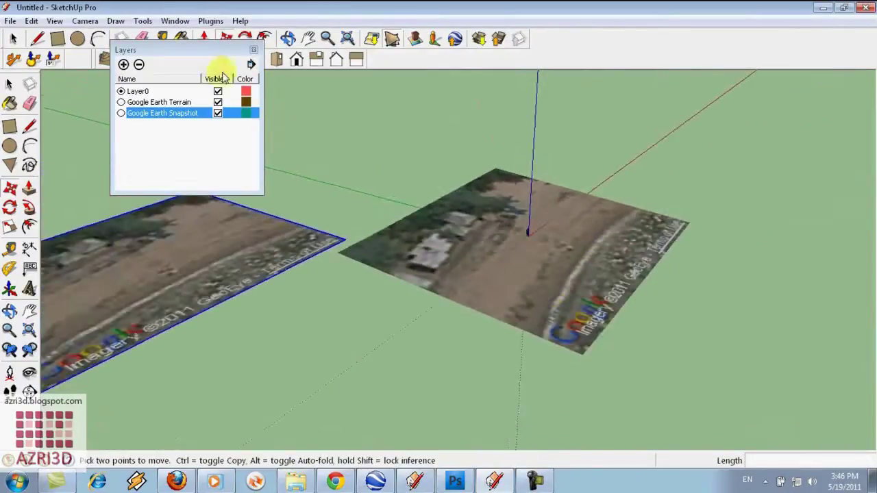
Collapse the layer list, open the terrain for editing, and display its hidden geometry.
click(221, 50)
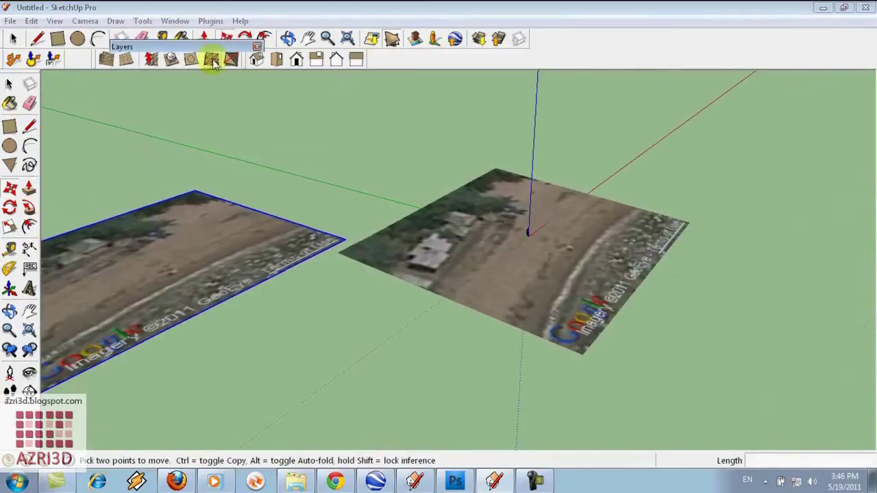
click(10, 83)
click(502, 102)
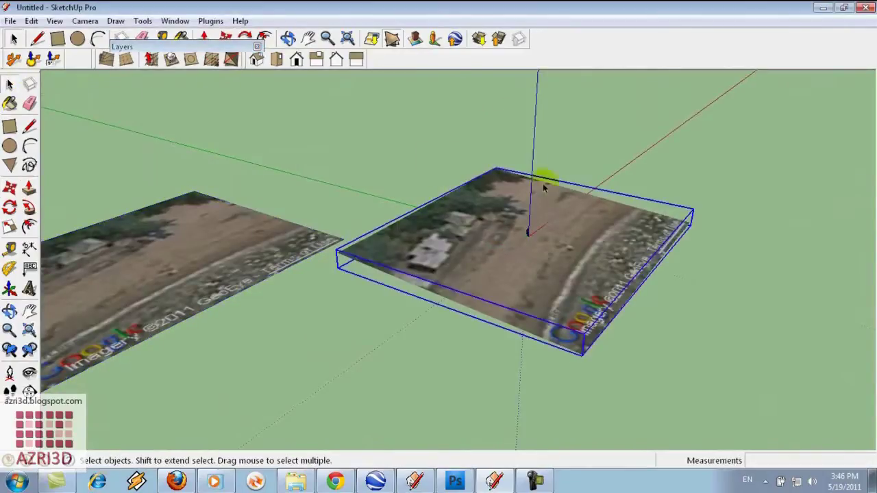
scroll(544, 185, up, 2)
double_click(575, 233)
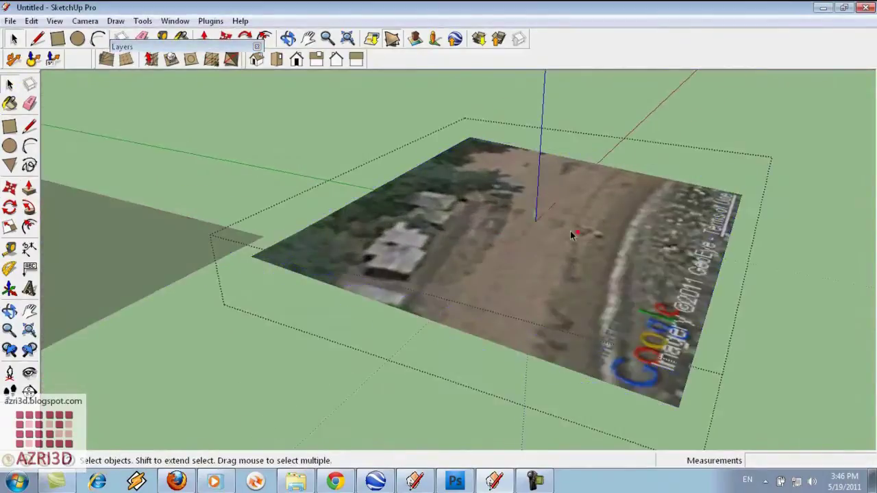
click(551, 262)
scroll(421, 233, up, 1)
click(54, 21)
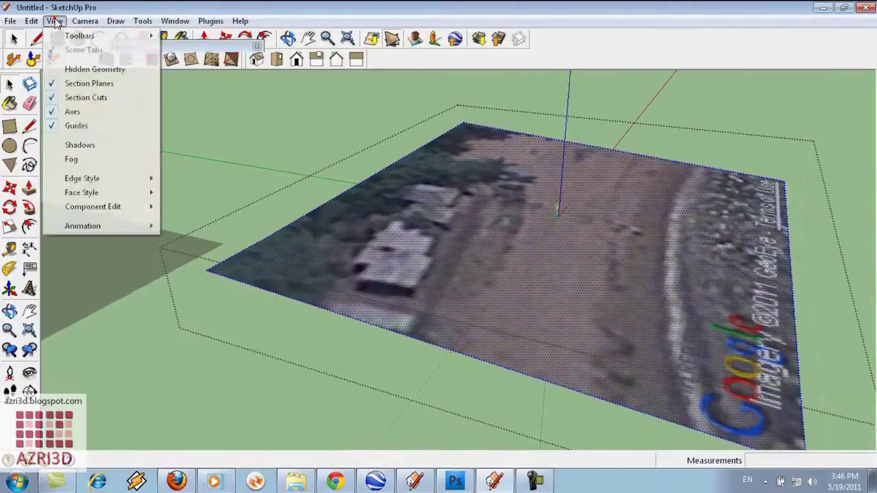
click(87, 73)
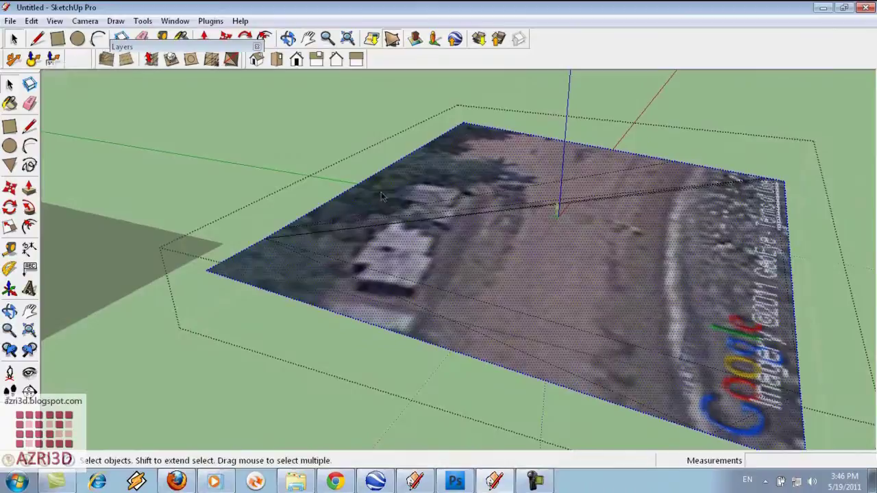
Examine the terrain's triangulated mesh by selecting its individual faces one at a time.
scroll(566, 189, up, 2)
middle_drag(413, 219, 540, 257)
scroll(566, 188, down, 2)
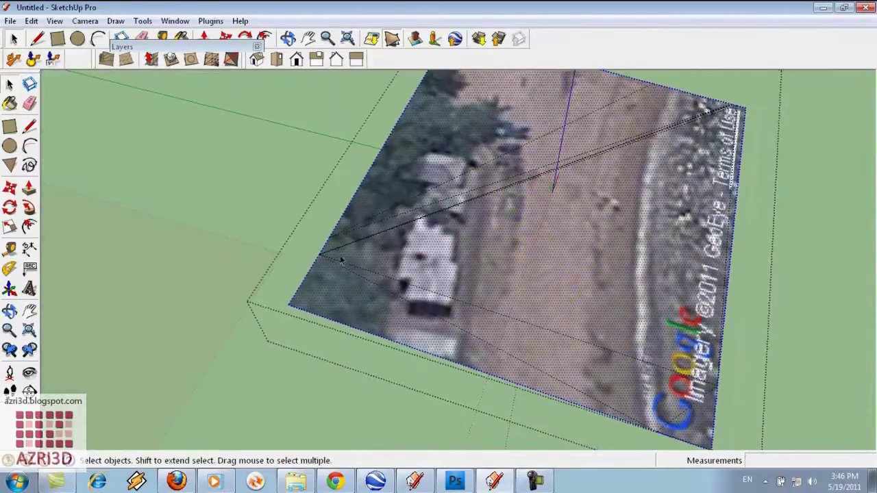
click(737, 174)
middle_drag(495, 172, 503, 180)
click(552, 240)
click(550, 104)
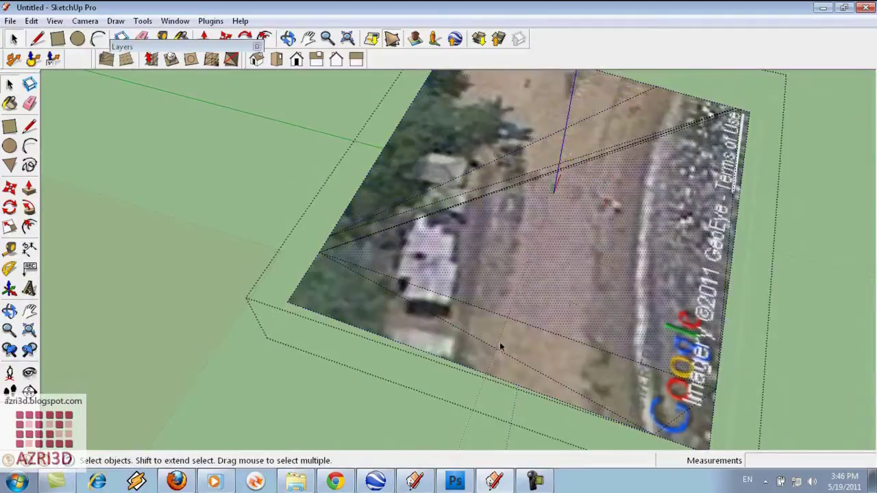
Try raising the triangular face along the terrain's near edge about 15.4 m with Smoove.
click(449, 352)
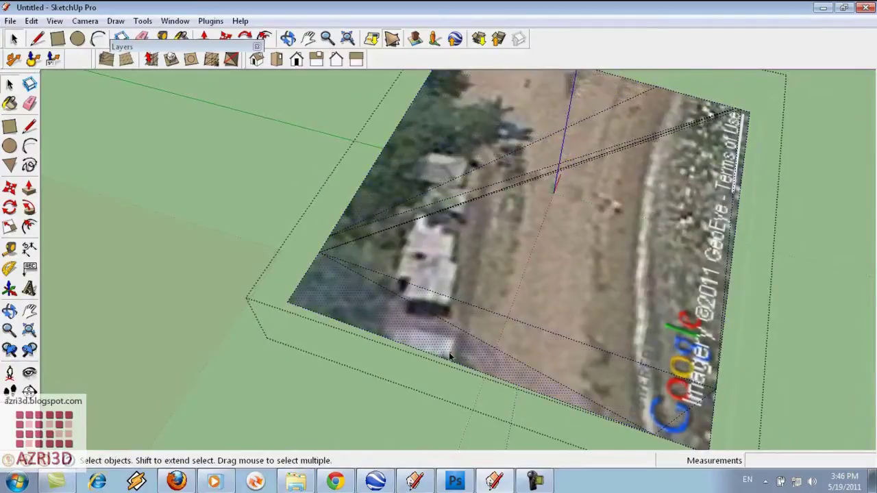
click(152, 60)
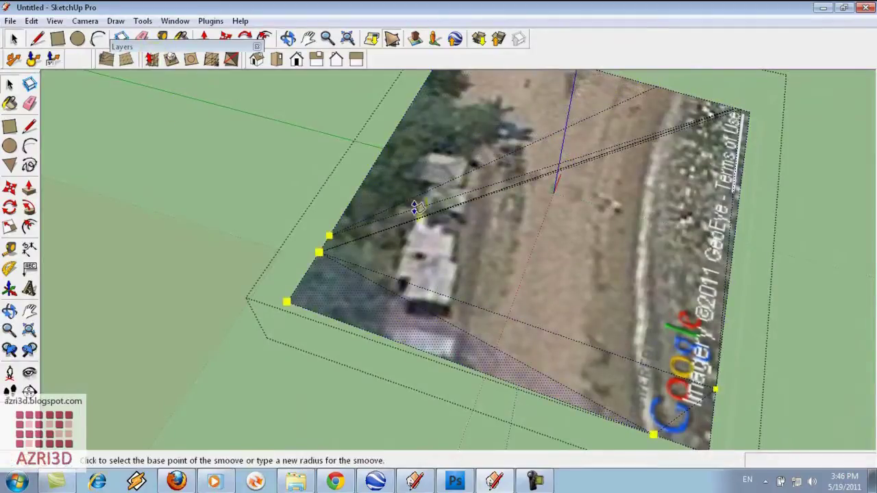
click(457, 250)
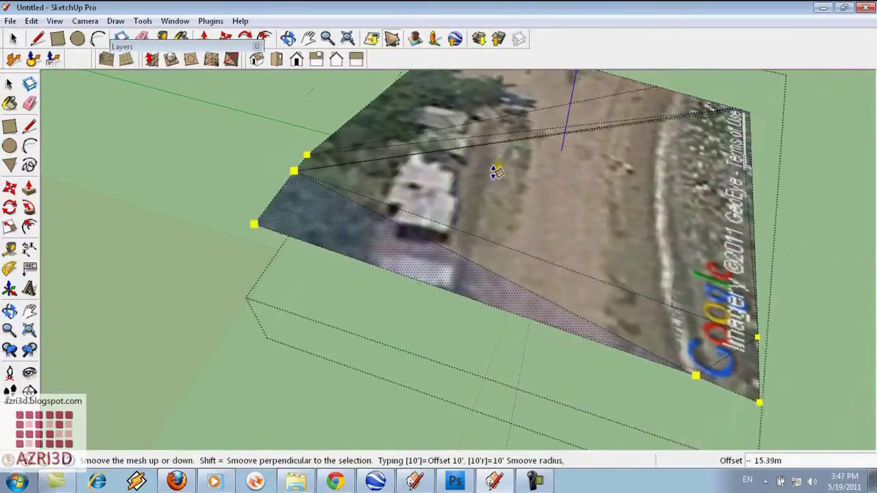
click(496, 172)
middle_drag(531, 236, 507, 185)
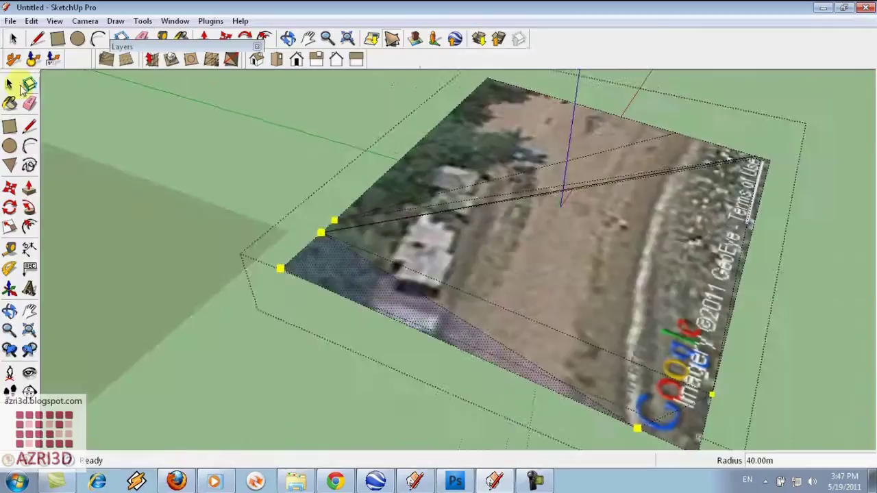
click(8, 84)
Select the entire terrain mesh and subdivide it with Add Detail.
scroll(412, 164, down, 1)
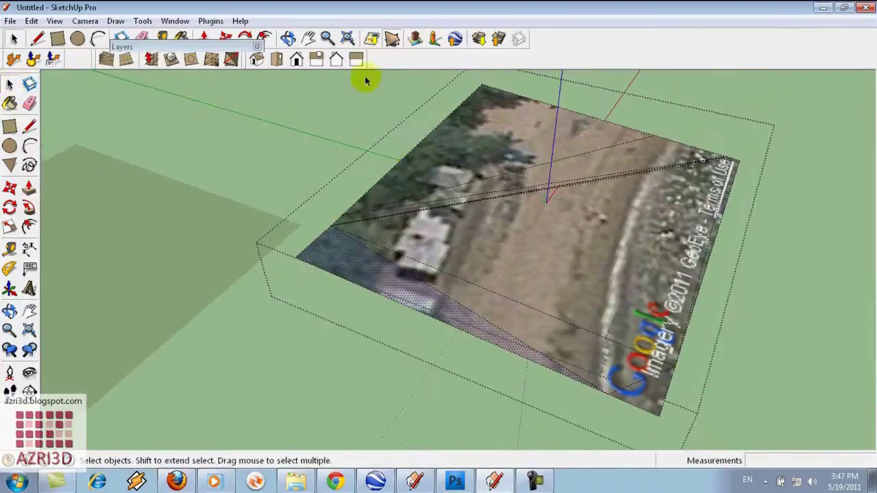
click(633, 290)
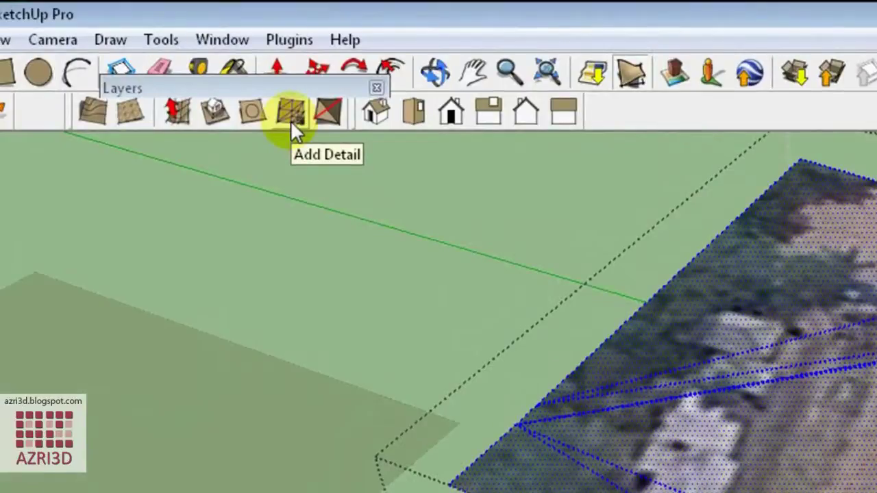
click(291, 120)
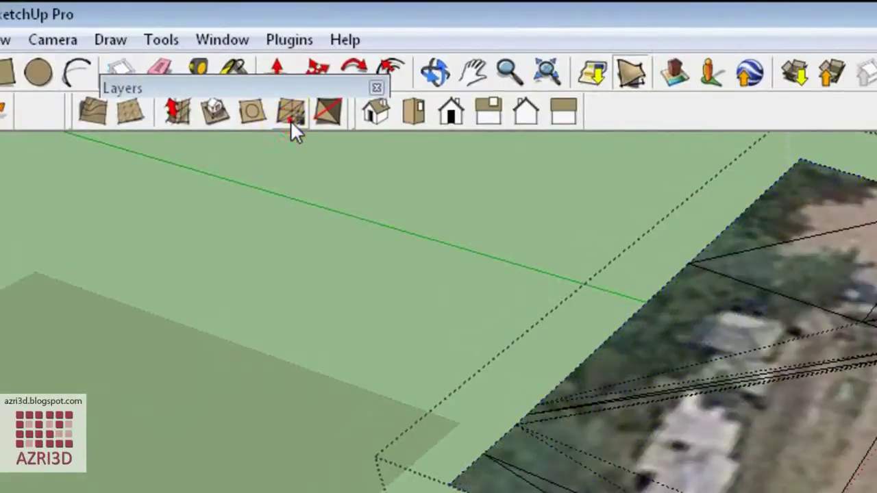
mouse_move(788, 359)
middle_down()
mouse_move(865, 412)
mouse_move(876, 492)
middle_up()
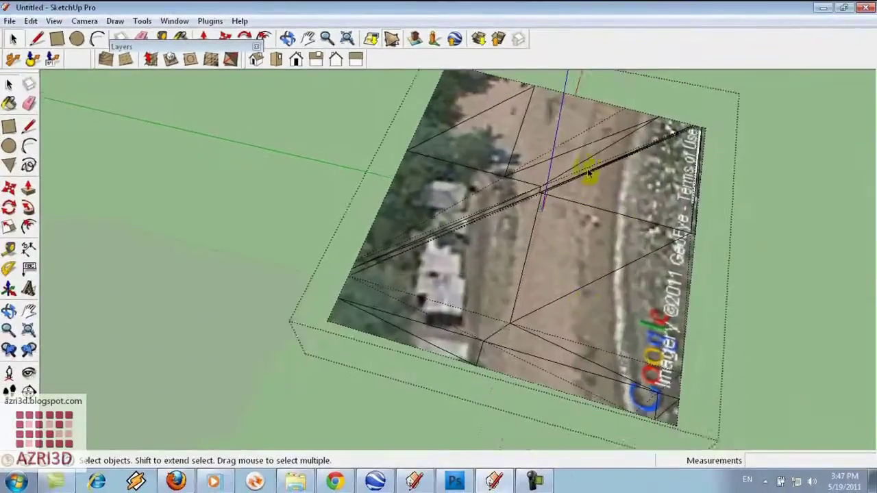
scroll(588, 171, up, 1)
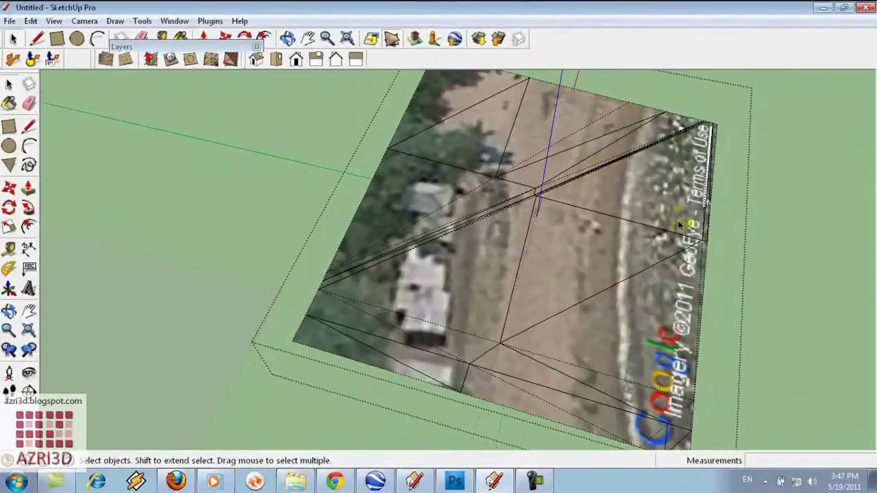
Select the terrain's faces surface by surface, including the narrow diagonal strip, and subdivide them with Add Detail.
click(448, 284)
ctrl+click(560, 259)
ctrl+click(603, 346)
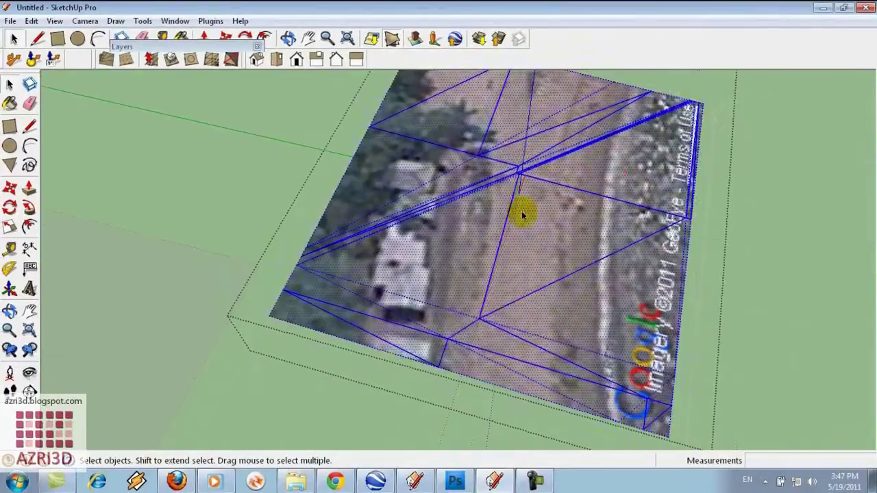
click(523, 215)
ctrl+click(599, 312)
ctrl+click(633, 189)
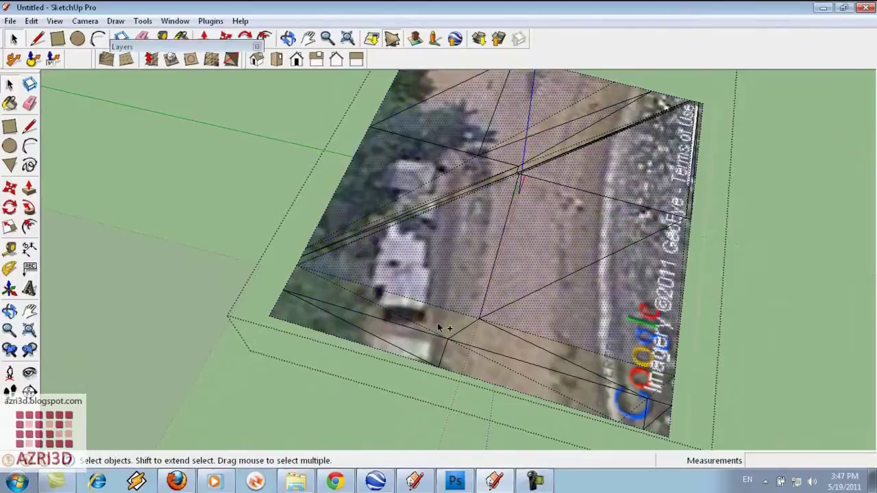
ctrl+click(491, 372)
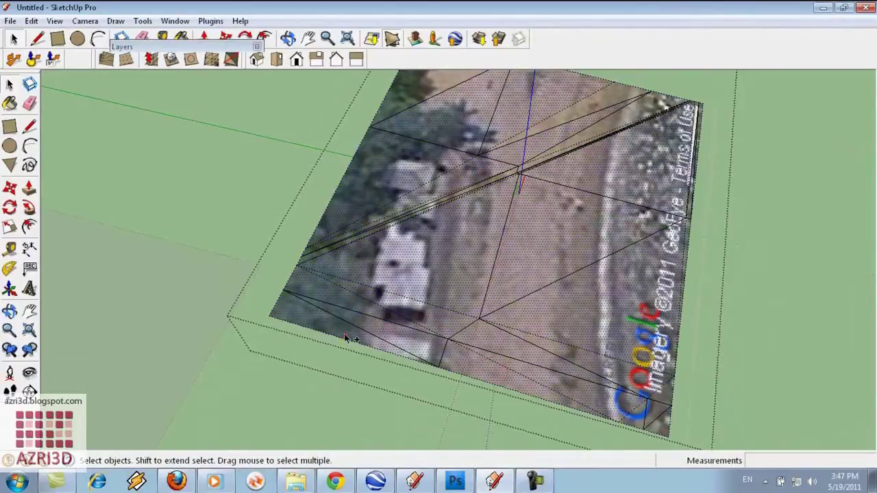
ctrl+click(581, 147)
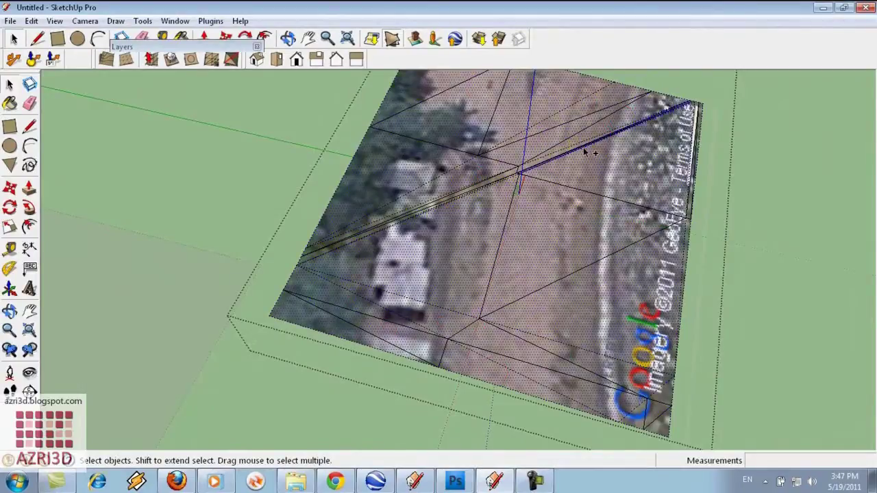
scroll(584, 152, up, 6)
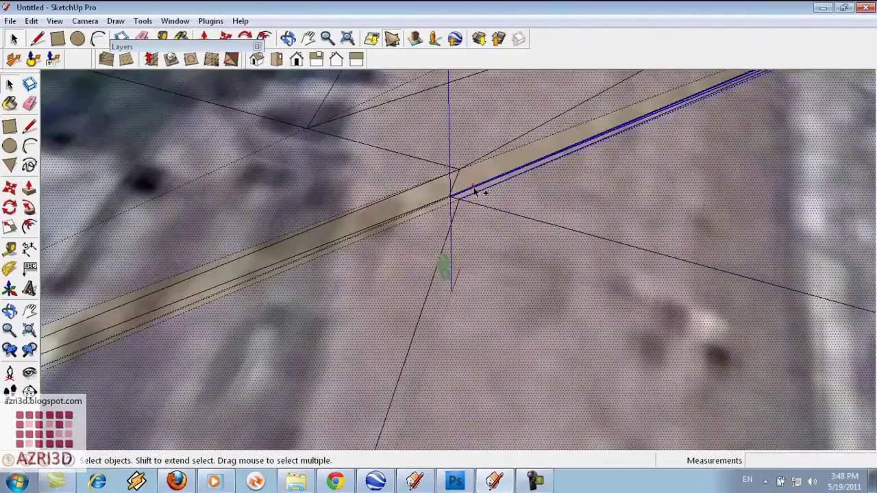
triple_click(475, 190)
scroll(471, 198, down, 5)
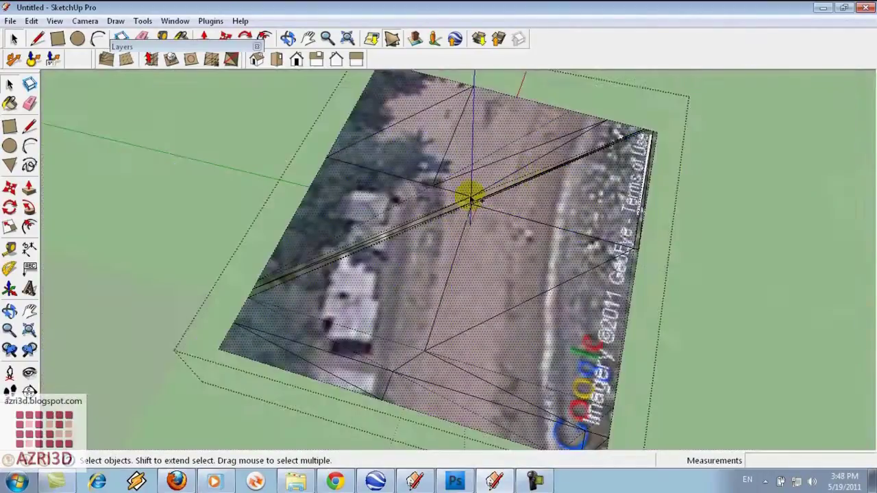
click(212, 60)
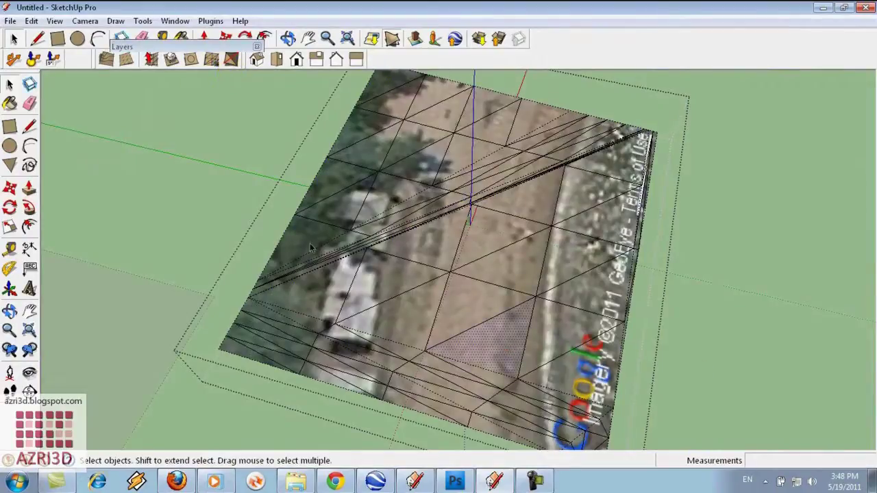
Add the faces on both sides of the diagonal strip to the selection and subdivide them once more with Add Detail.
middle_drag(249, 218, 302, 226)
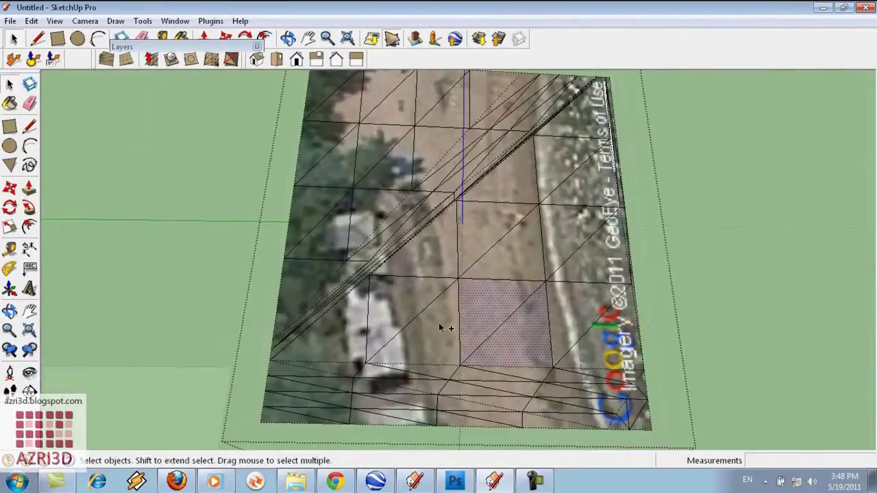
ctrl+click(518, 254)
ctrl+click(514, 174)
ctrl+click(561, 162)
ctrl+click(585, 183)
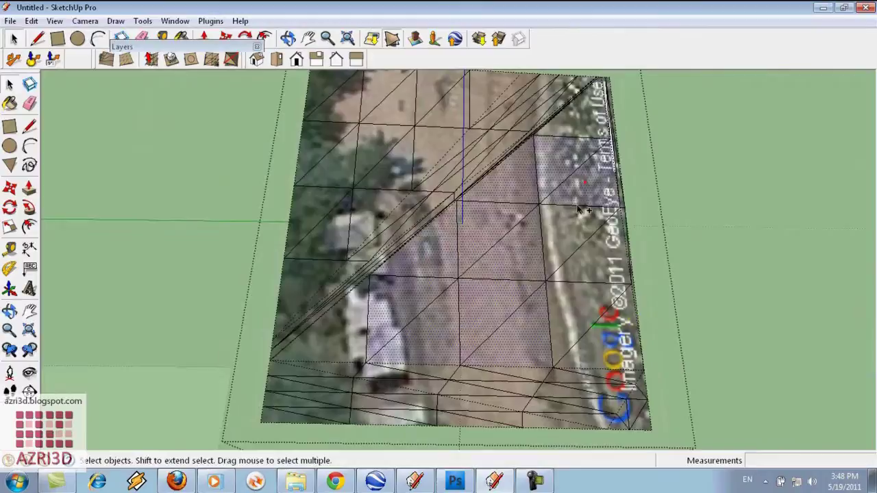
shift+click(405, 105)
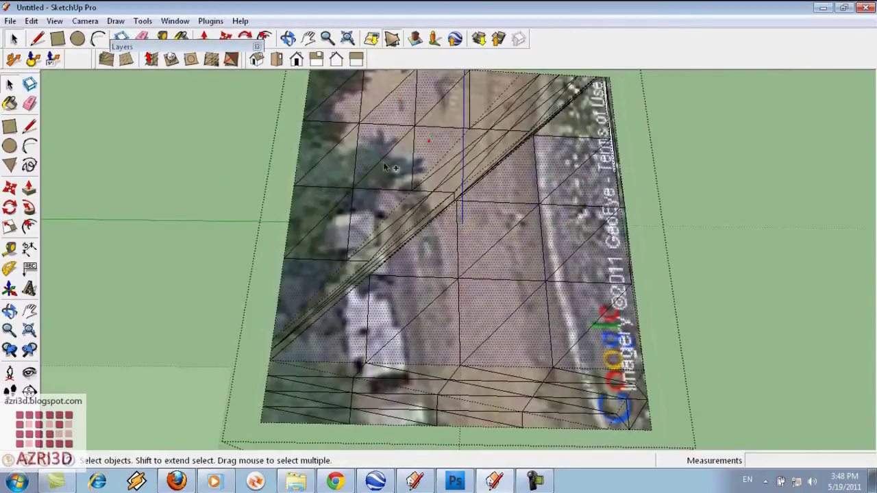
click(214, 62)
Close the terrain for editing and turn off the display of hidden geometry.
middle_drag(754, 312, 548, 338)
click(689, 271)
click(60, 21)
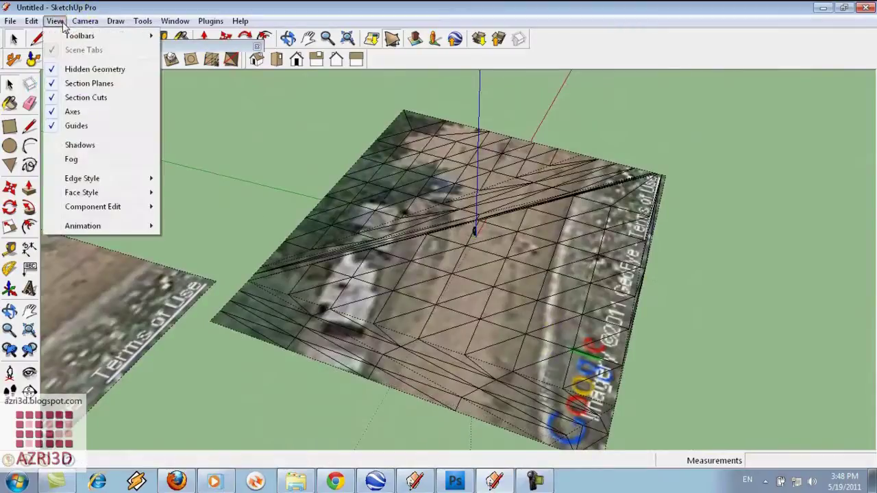
click(85, 70)
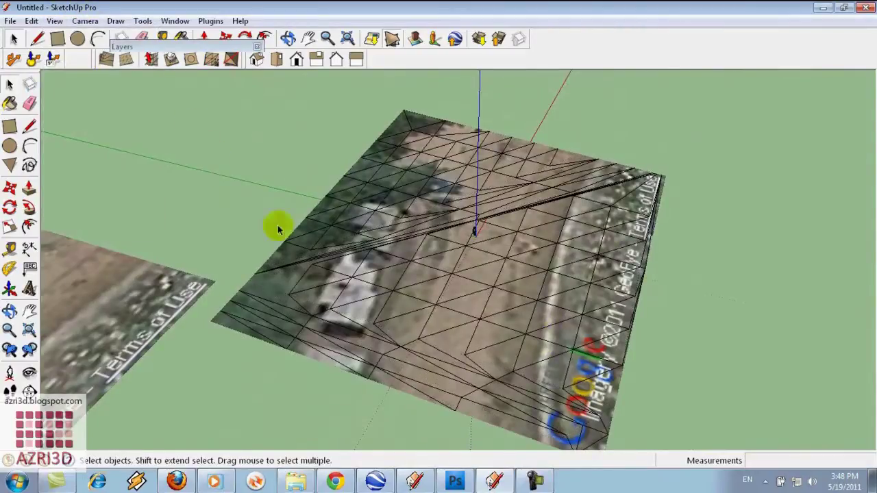
Open the terrain, select its entire mesh and soften the edges with Soften coplanar enabled.
middle_drag(418, 279, 579, 305)
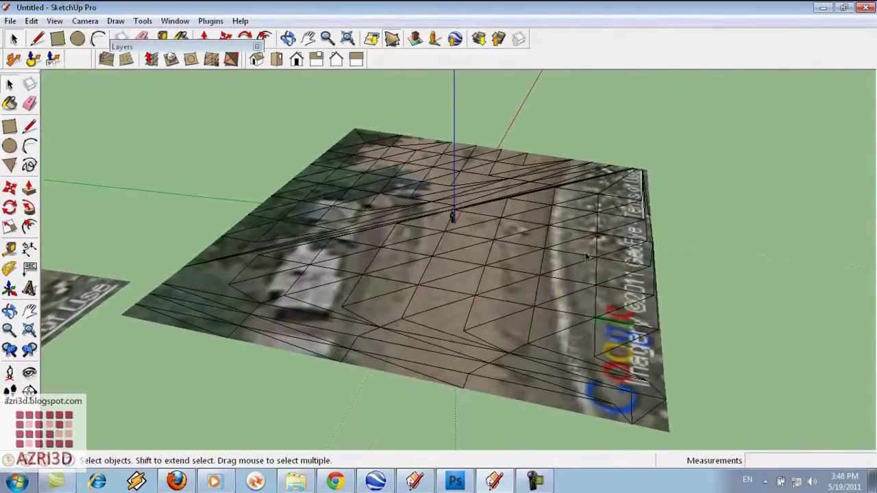
double_click(586, 257)
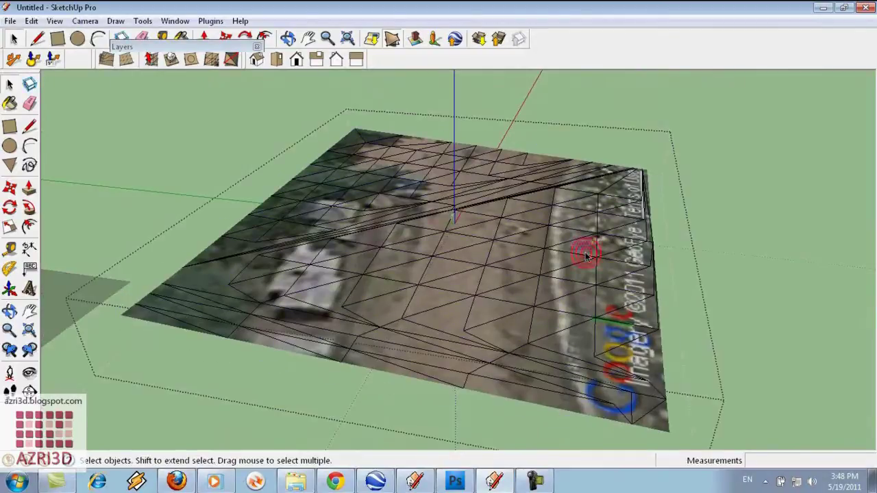
triple_click(586, 254)
right_click(488, 264)
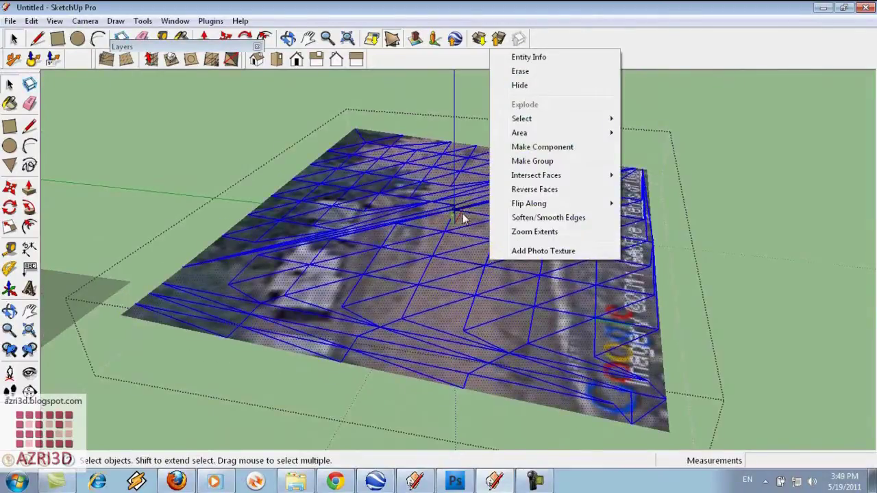
click(550, 218)
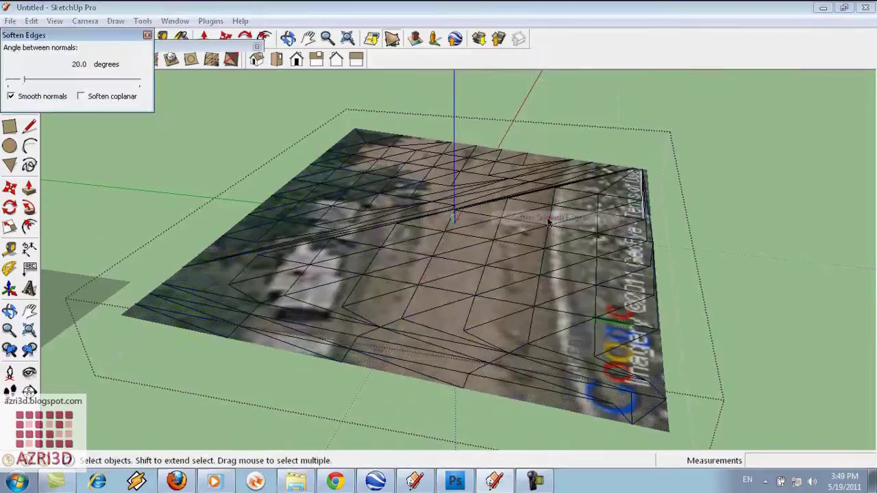
click(90, 98)
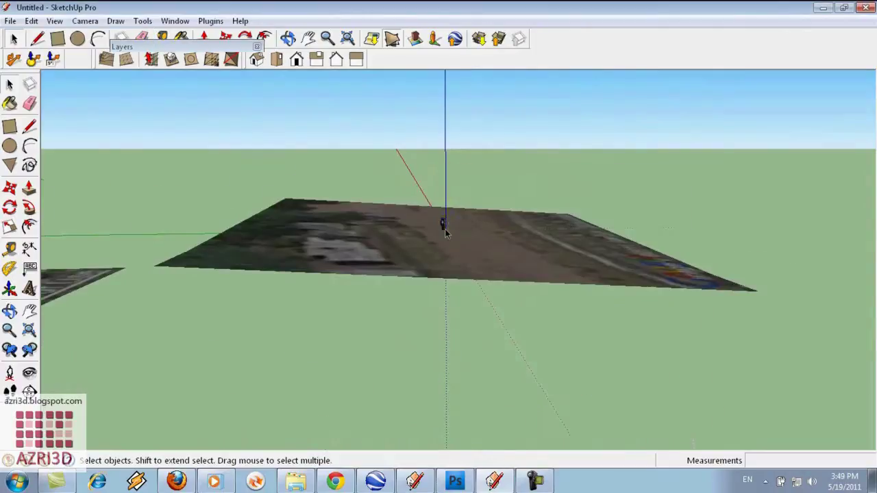
click(594, 280)
middle_drag(595, 267, 329, 348)
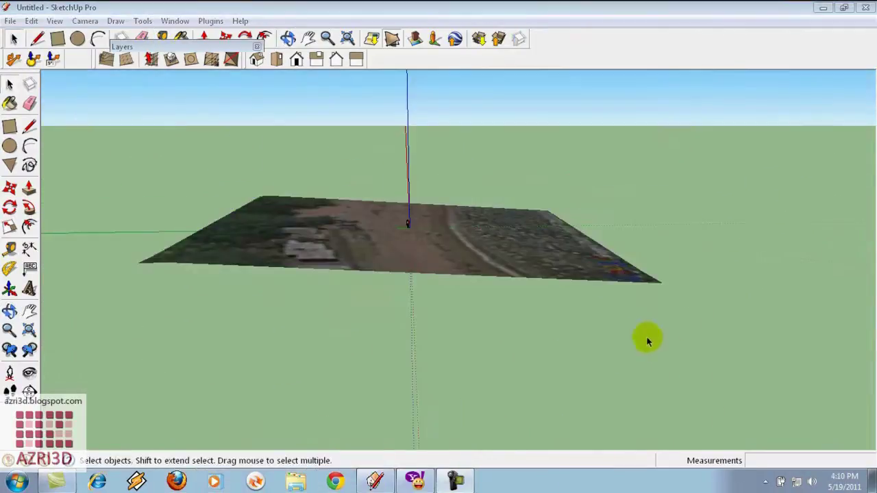
Open the terrain for editing and apply Smoove with a 25 m radius to the sea area beside the imagery caption.
middle_drag(648, 341, 474, 394)
middle_drag(532, 352, 509, 326)
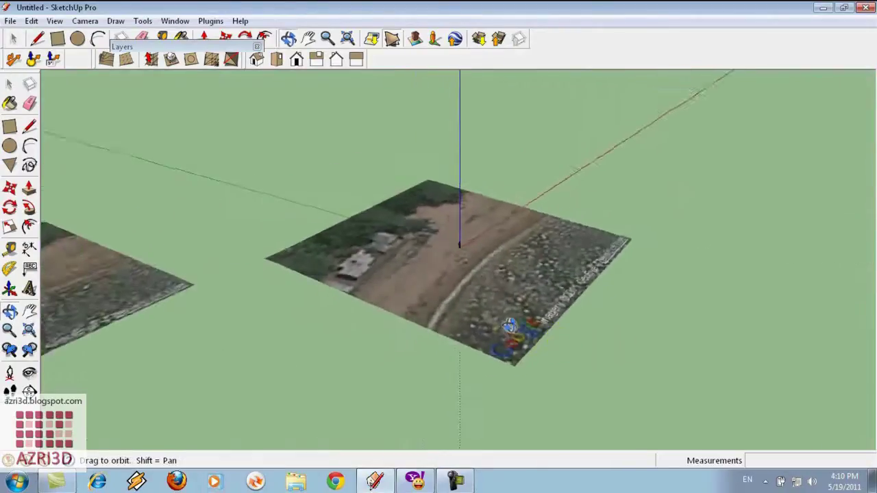
scroll(394, 287, up, 2)
click(394, 285)
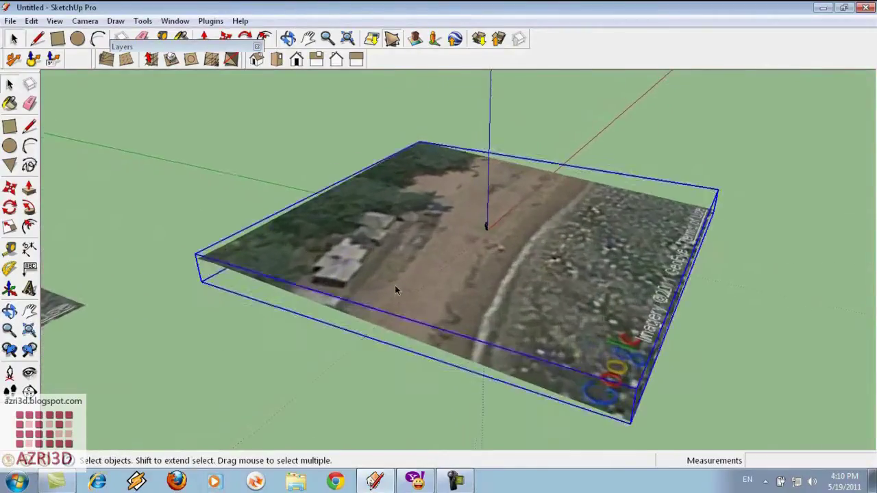
double_click(468, 286)
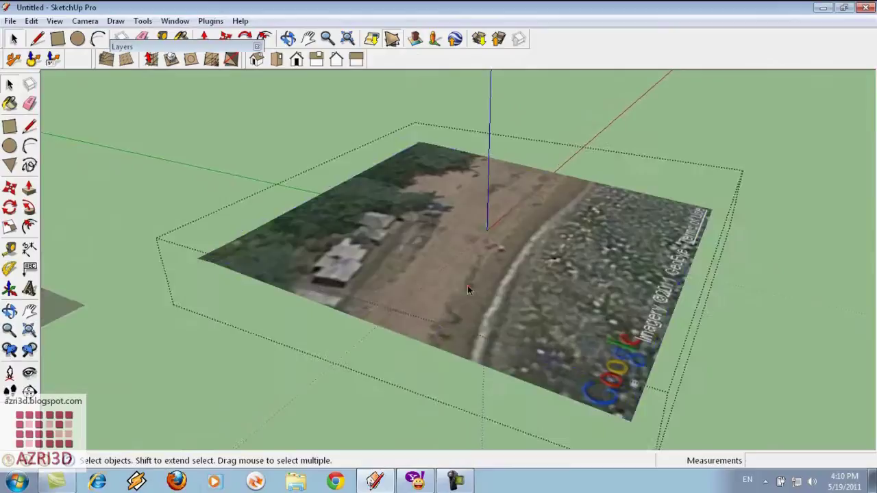
click(151, 59)
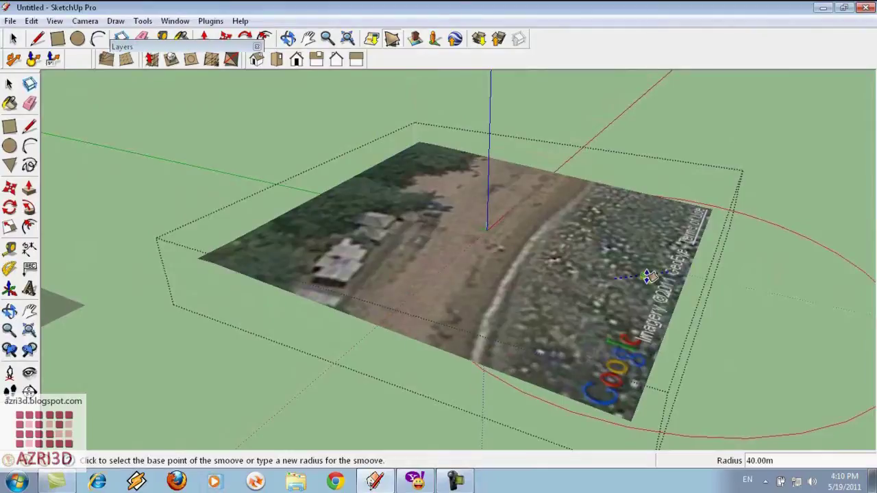
text(25)
key(Return)
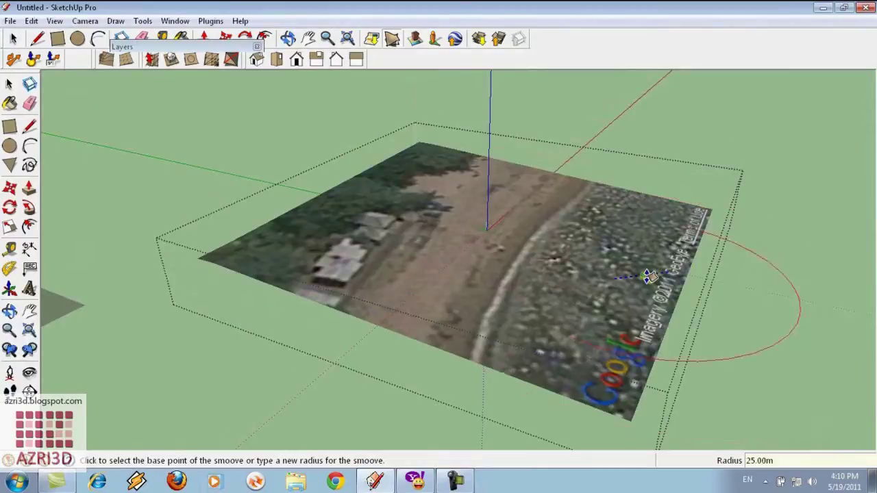
click(649, 278)
click(655, 286)
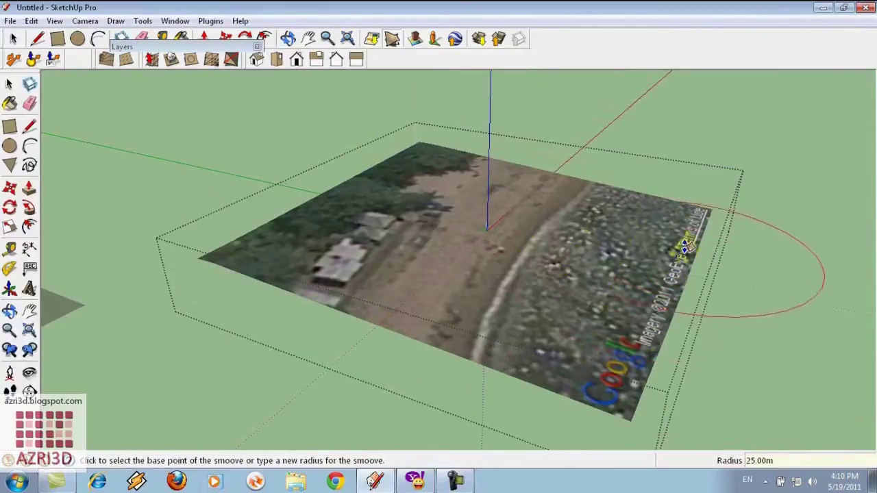
Adjust the height of the sea side with Smoove, near the Terms of Use text and at the Google logo corner.
click(685, 236)
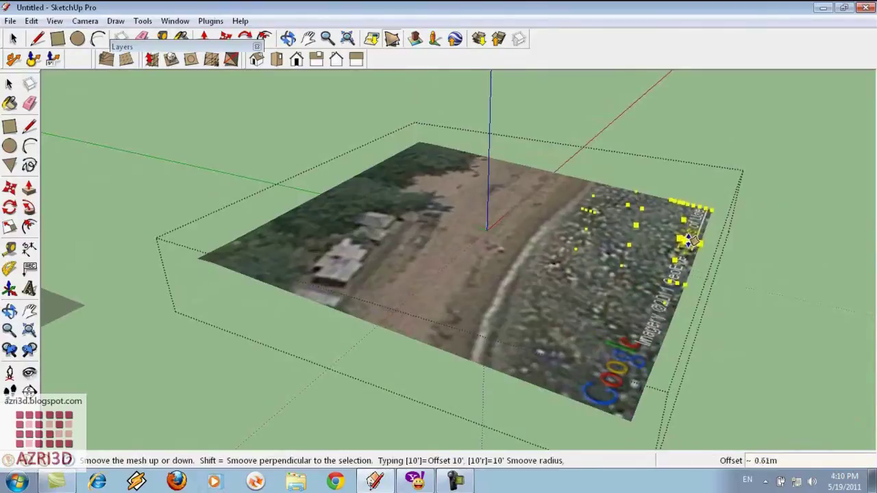
click(688, 246)
click(627, 398)
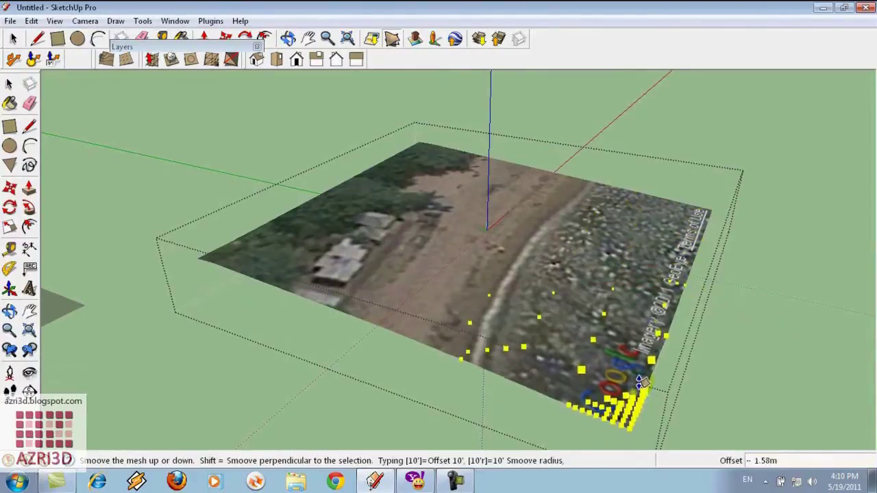
click(658, 356)
Raise the tree-covered corner near the white building and the adjoining outer edge with two Smoove adjustments.
middle_drag(705, 295, 270, 284)
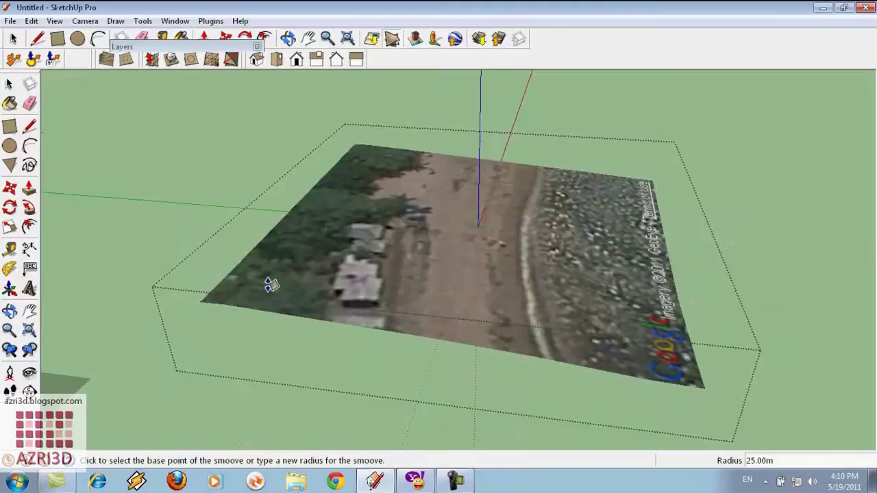
click(256, 288)
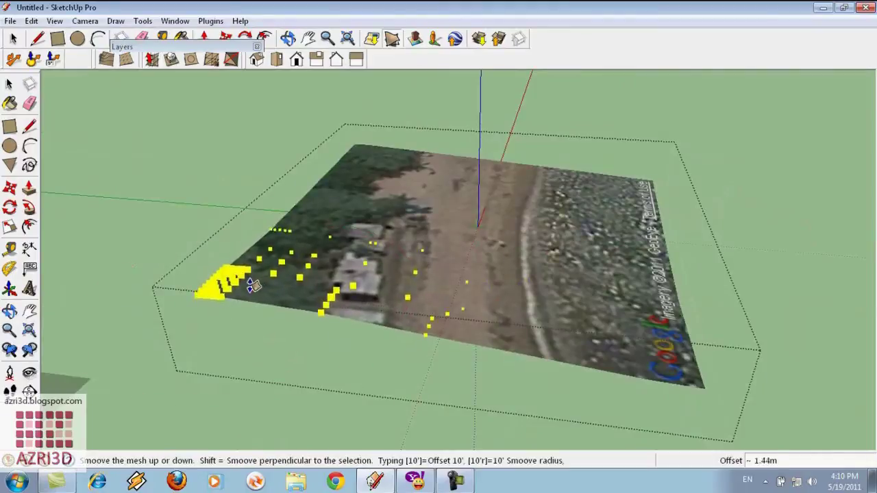
click(259, 248)
click(260, 248)
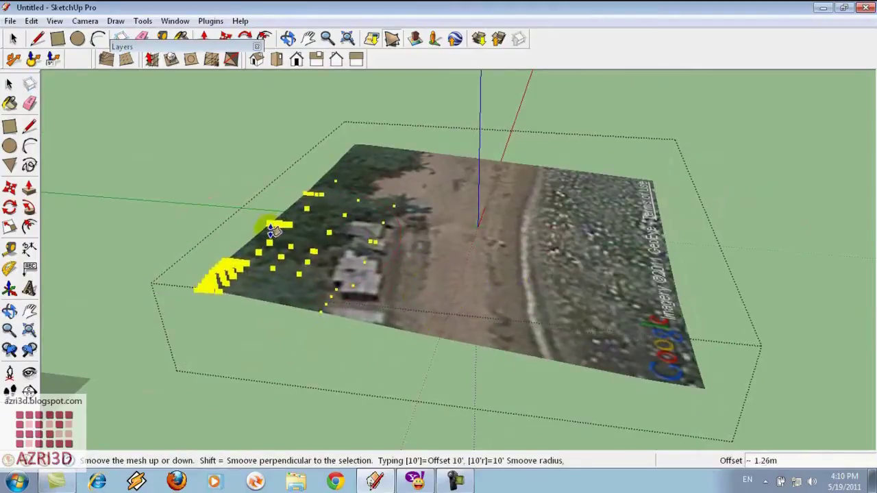
click(273, 230)
Leave Smoove, close the terrain and examine the sculpted surface together with the flat snapshot from above.
middle_drag(470, 275, 206, 196)
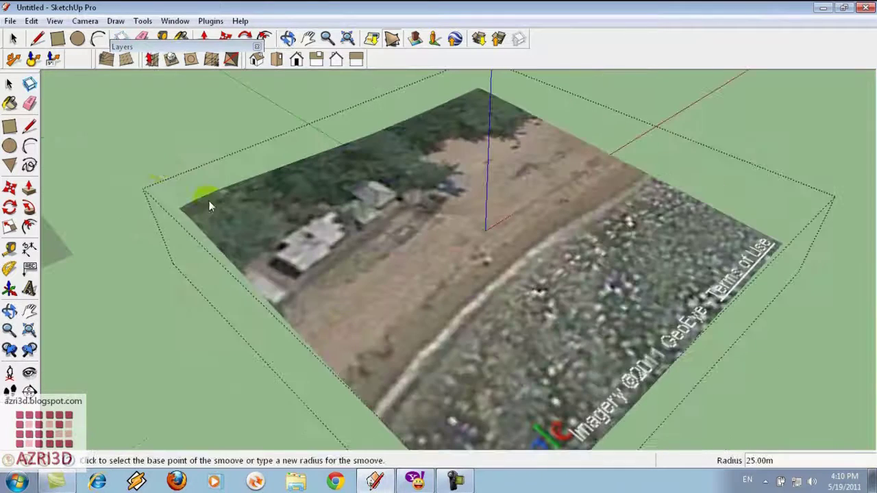
click(9, 85)
scroll(391, 235, up, 2)
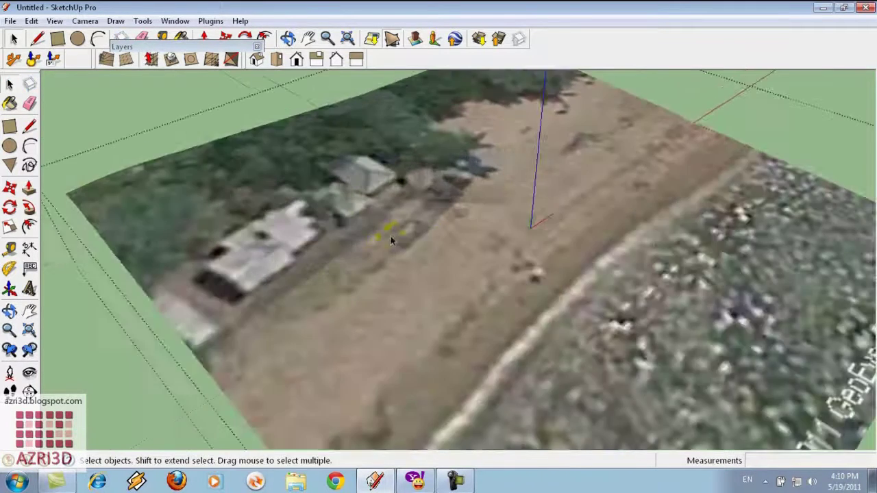
middle_drag(391, 235, 250, 196)
scroll(439, 247, down, 8)
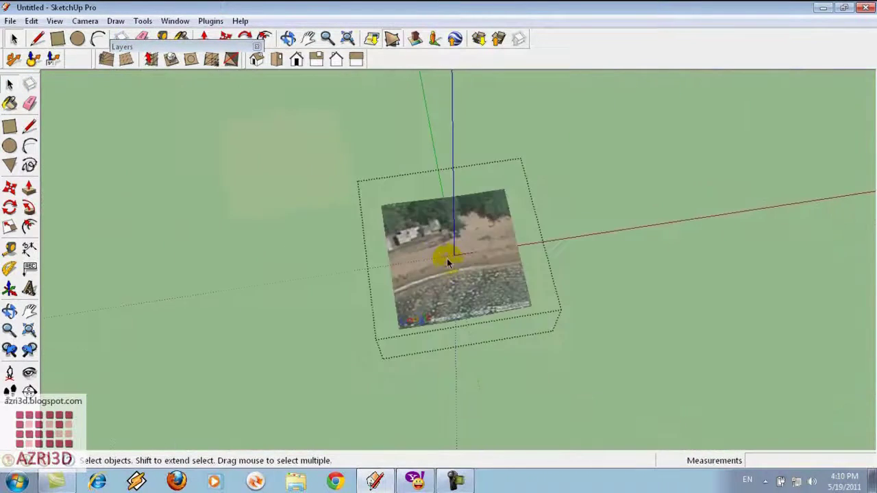
scroll(426, 241, up, 4)
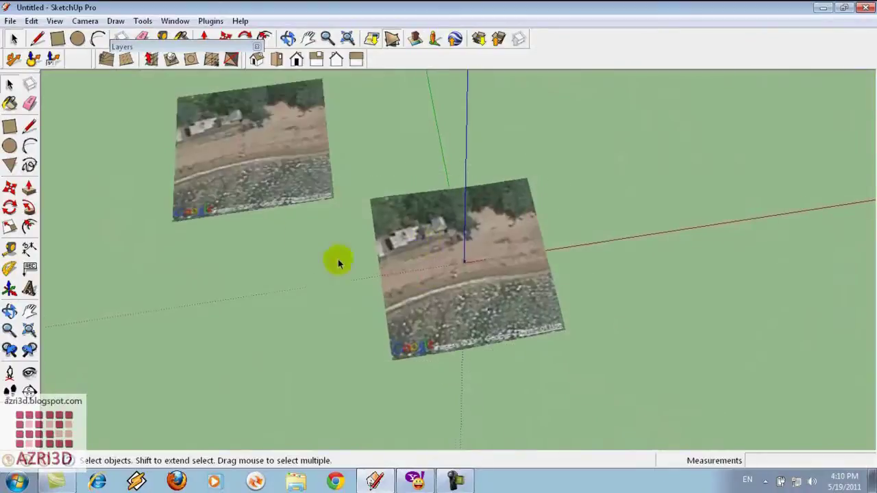
scroll(298, 237, up, 2)
Select the flat snapshot and inspect its beach imagery up close.
click(254, 150)
middle_drag(303, 167, 339, 187)
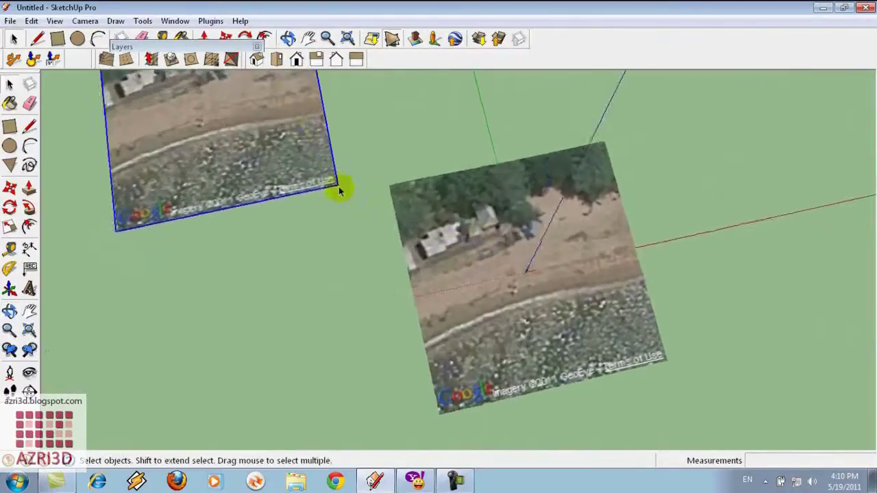
scroll(338, 187, down, 3)
scroll(280, 102, up, 7)
scroll(193, 159, down, 3)
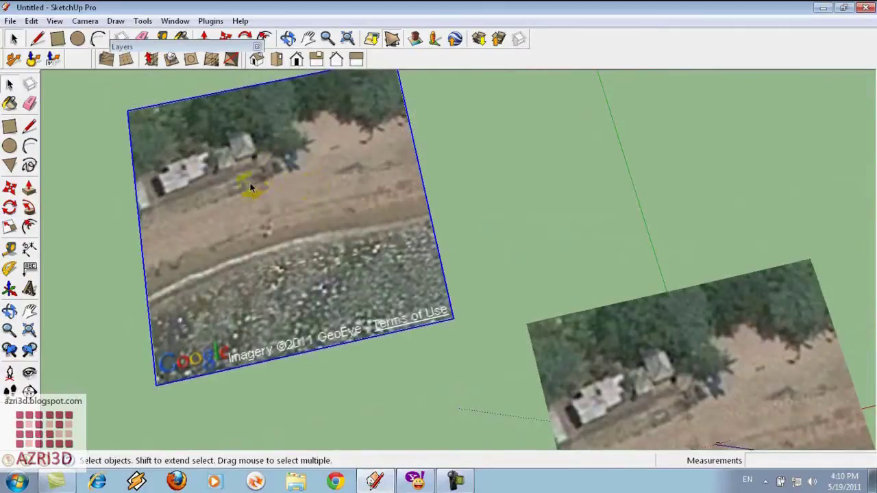
Show the flat snapshot from the top in parallel projection.
scroll(270, 265, down, 1)
middle_drag(283, 255, 270, 265)
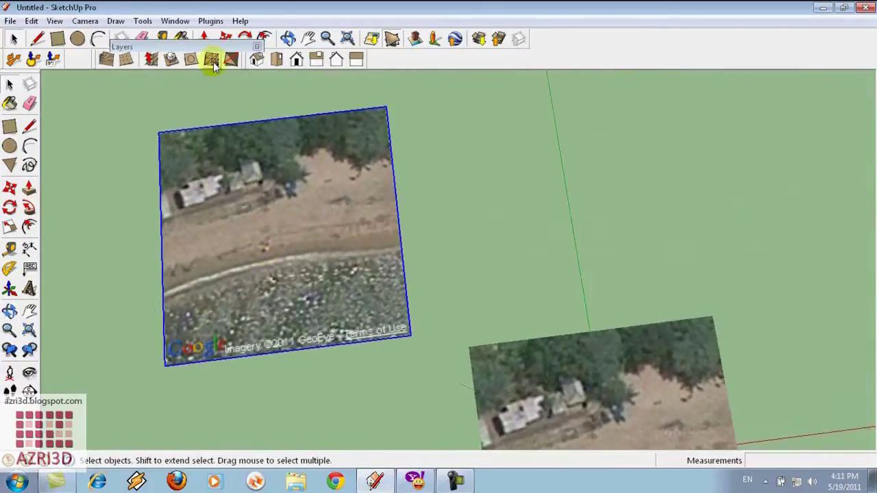
click(274, 59)
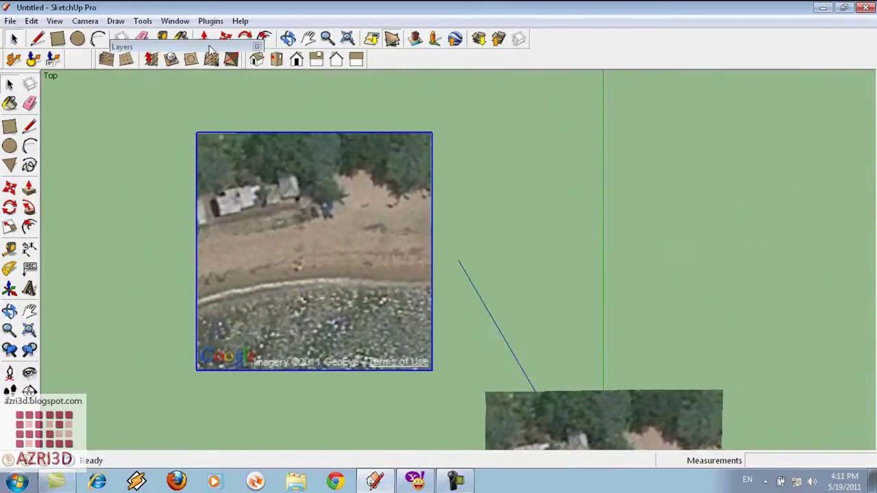
click(81, 21)
click(113, 98)
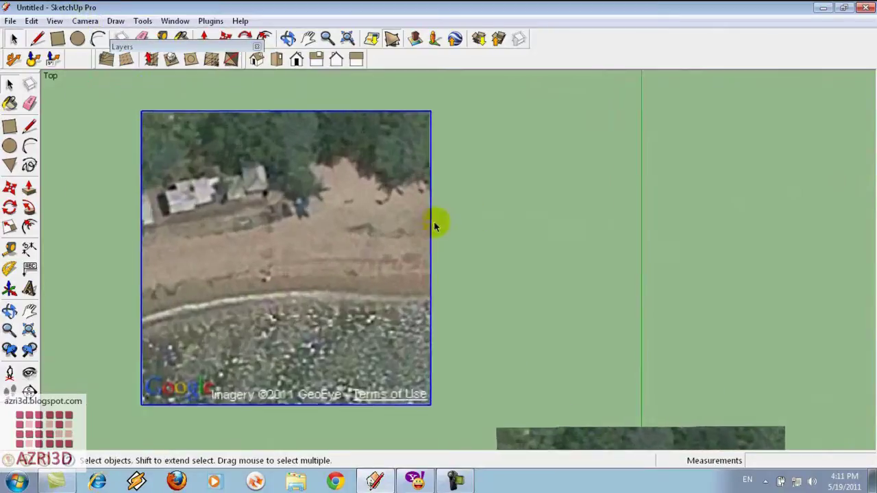
Relocate the drawing axes to the white building's front corner on the snapshot, aligning the red axis with its front edge.
scroll(306, 209, up, 3)
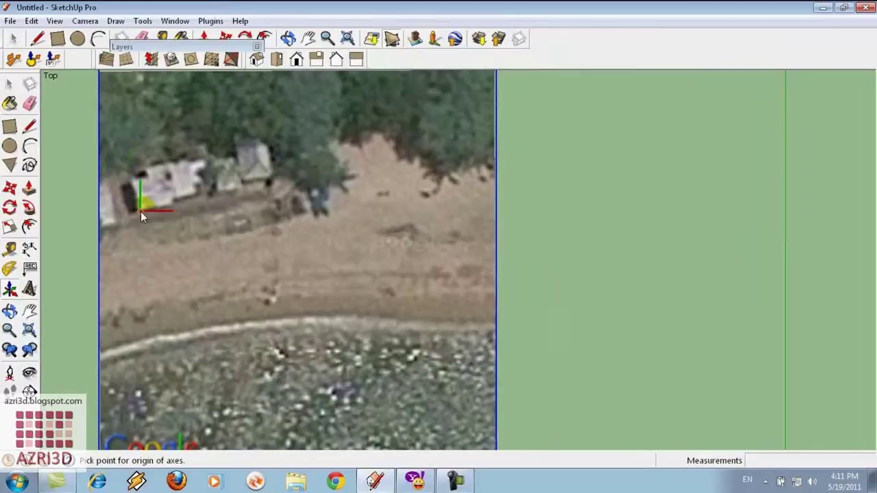
click(138, 211)
click(172, 201)
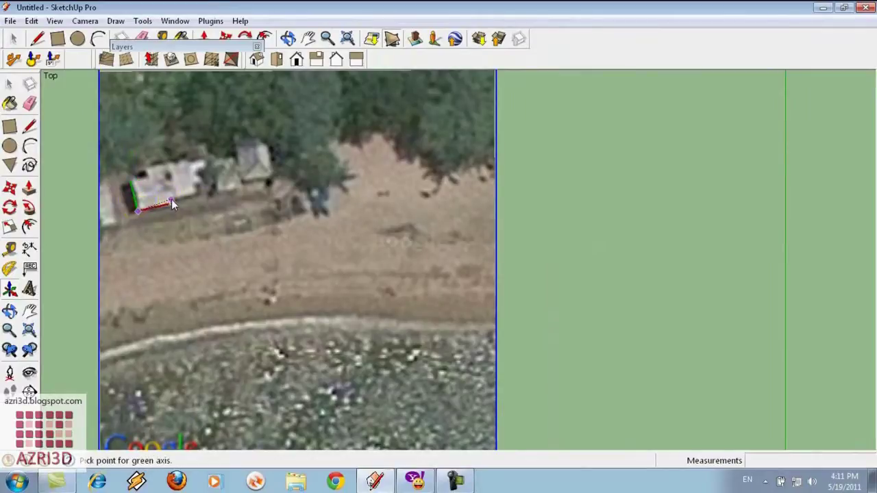
click(152, 226)
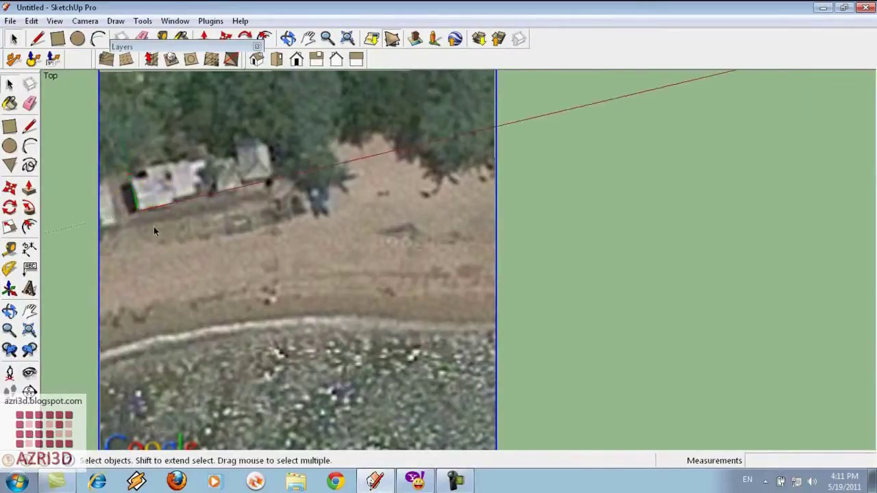
Examine the building model standing on the flat snapshot from several sides and distances.
middle_drag(152, 226, 162, 330)
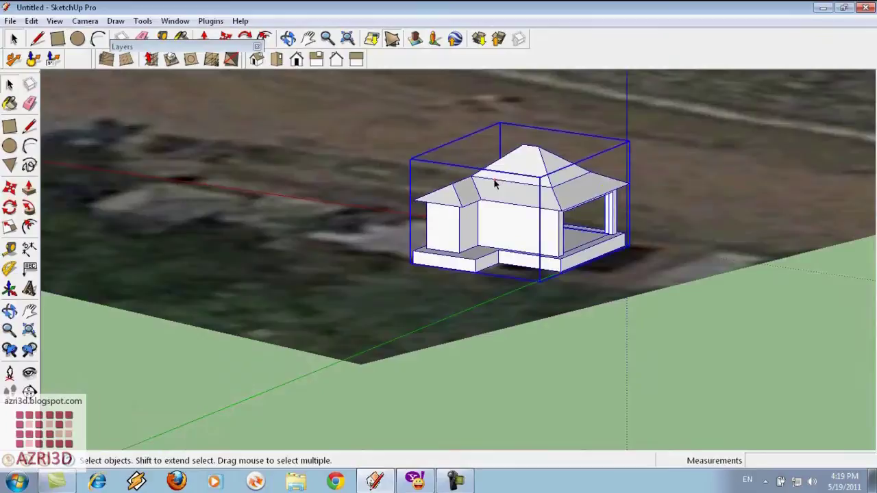
middle_drag(587, 189, 548, 198)
middle_drag(616, 220, 401, 257)
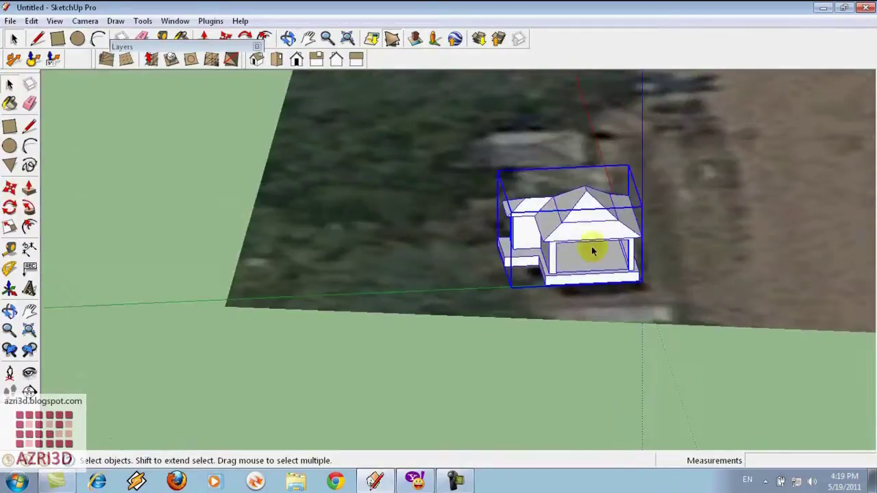
scroll(658, 257, up, 2)
middle_drag(658, 256, 424, 278)
scroll(514, 265, down, 2)
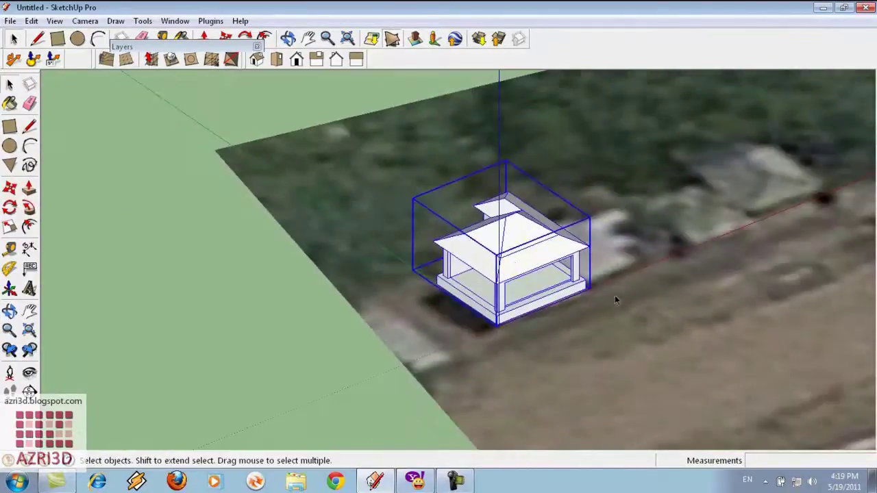
scroll(614, 300, down, 2)
scroll(579, 274, up, 2)
scroll(517, 238, down, 3)
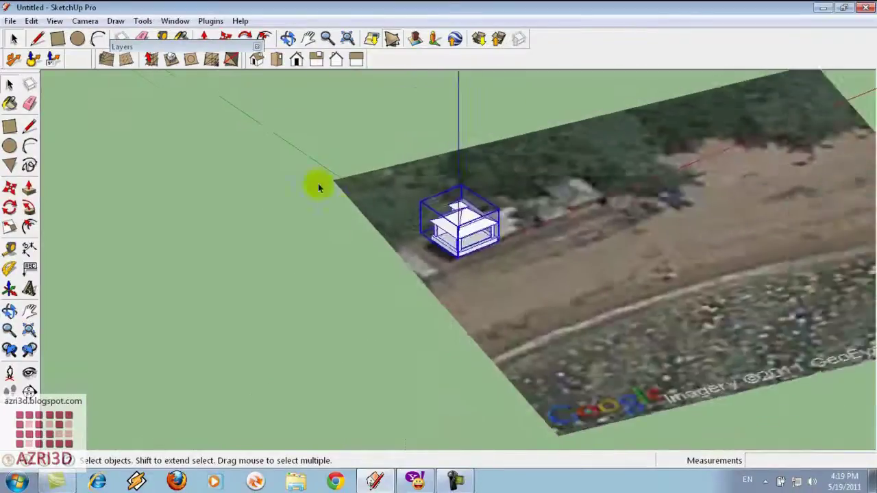
Move the building from the flat snapshot to the matching spot on the sculpted terrain, using the snapshots' tree-side corners as reference points.
scroll(318, 183, down, 2)
key(m)
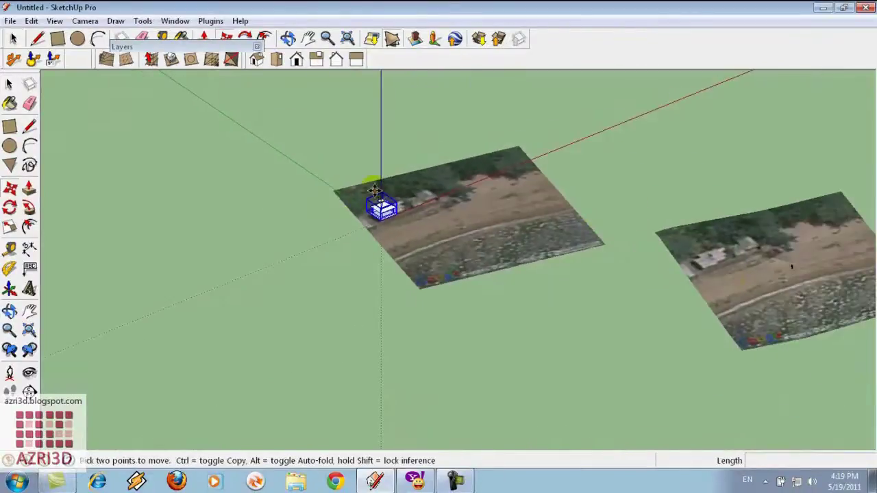
middle_drag(504, 177, 513, 153)
click(534, 121)
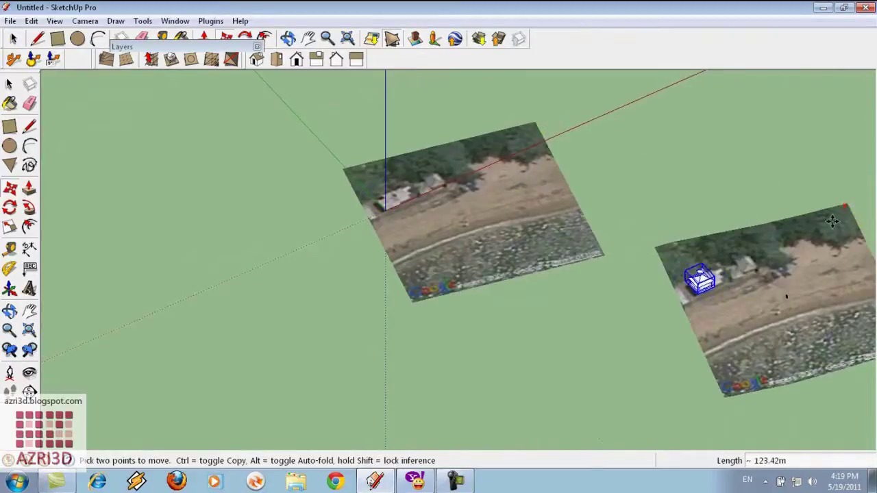
scroll(665, 317, up, 5)
middle_drag(665, 317, 629, 270)
scroll(629, 269, up, 2)
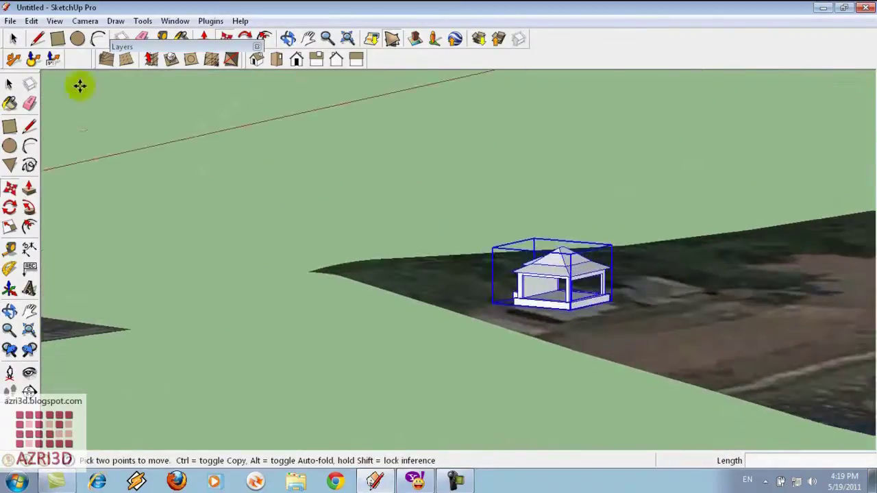
Stamp the building's footprint into the terrain mesh with a 2 m offset, placing the pad just below the building's base.
click(8, 83)
click(87, 103)
scroll(479, 229, up, 2)
click(585, 283)
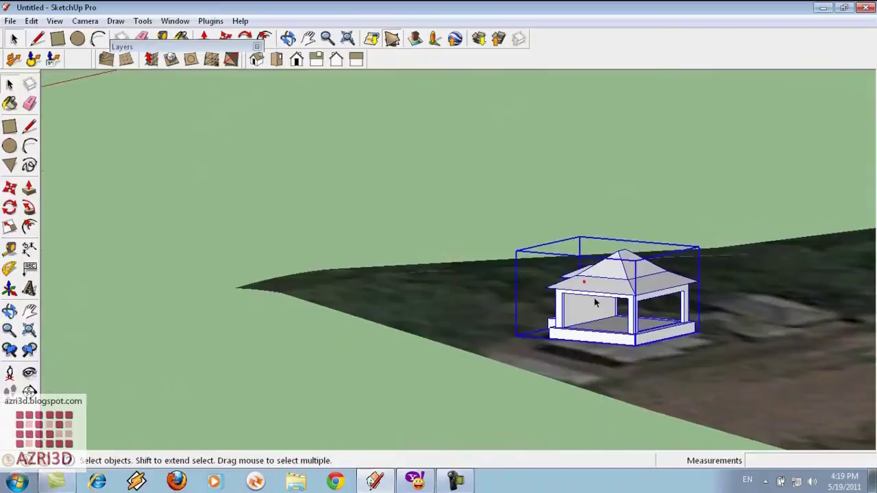
scroll(617, 332, up, 2)
key(m)
scroll(543, 161, down, 3)
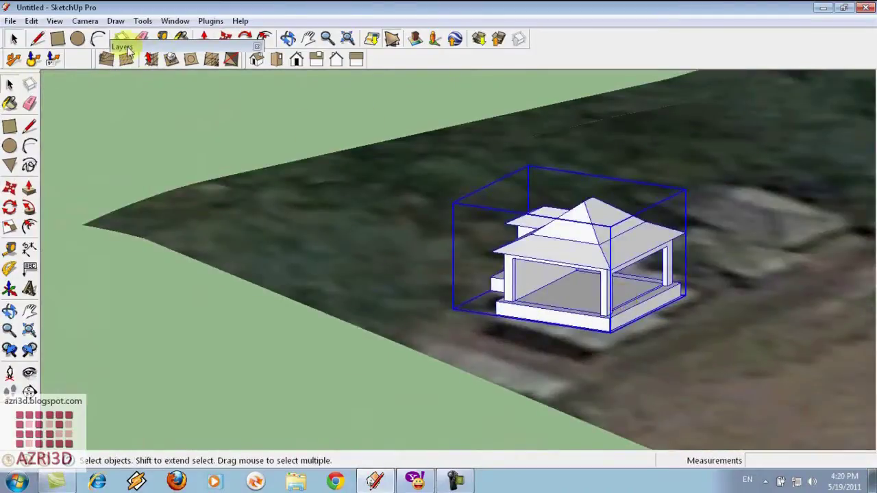
click(171, 58)
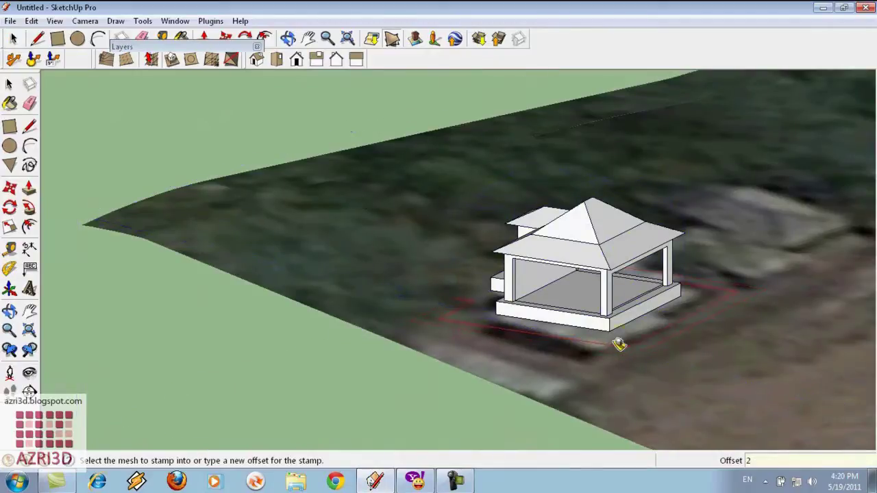
click(754, 352)
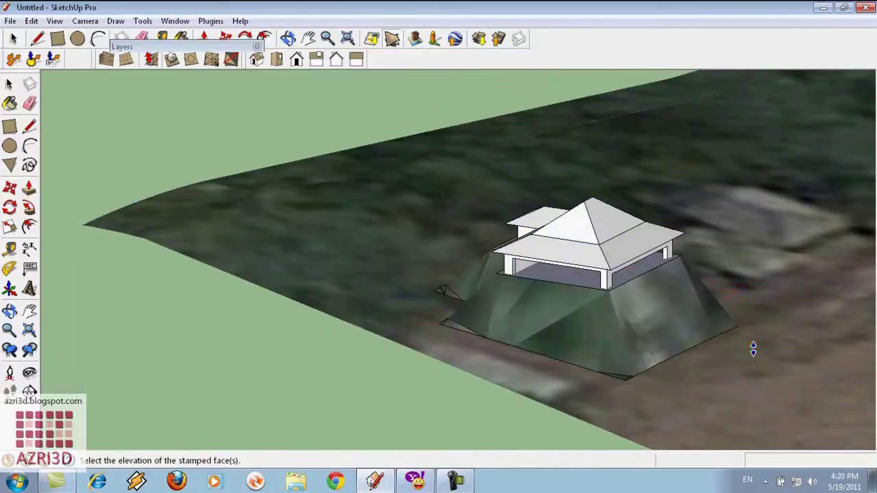
click(603, 396)
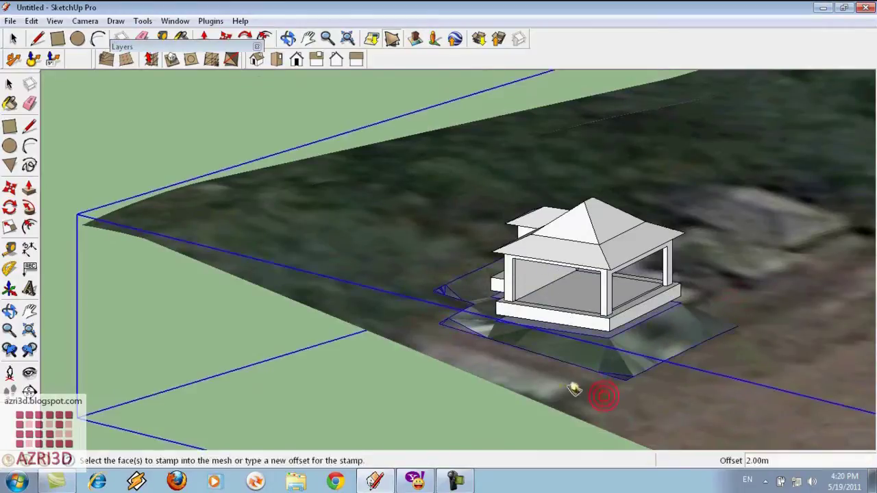
Move the building by about 0.33 m so that its base rests on the stamped pad.
middle_drag(573, 385, 457, 359)
scroll(526, 357, up, 1)
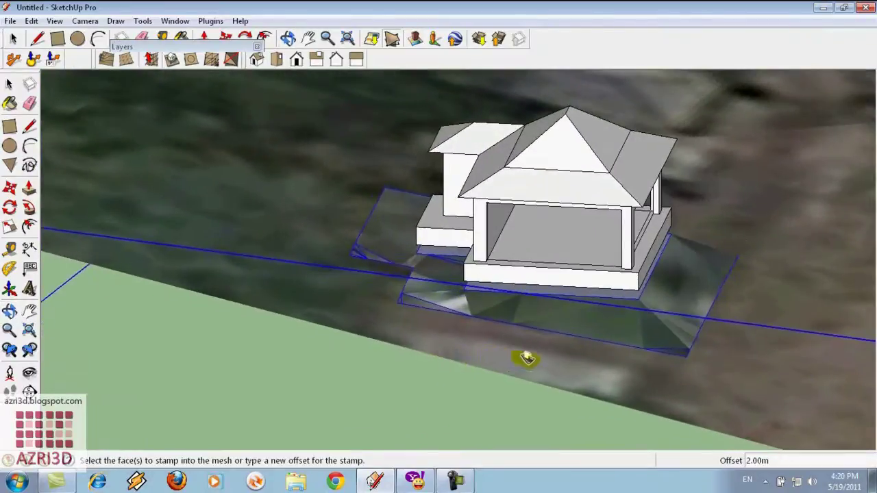
middle_drag(750, 248, 638, 299)
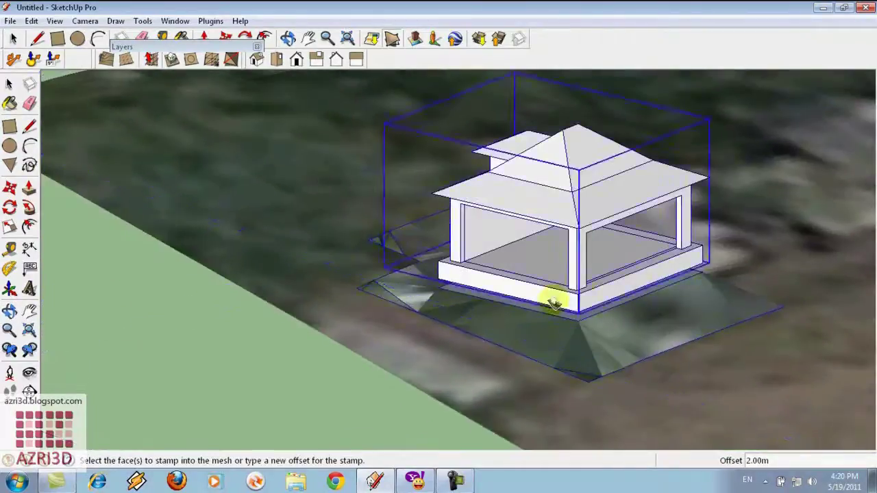
middle_drag(554, 298, 740, 381)
middle_drag(655, 366, 553, 366)
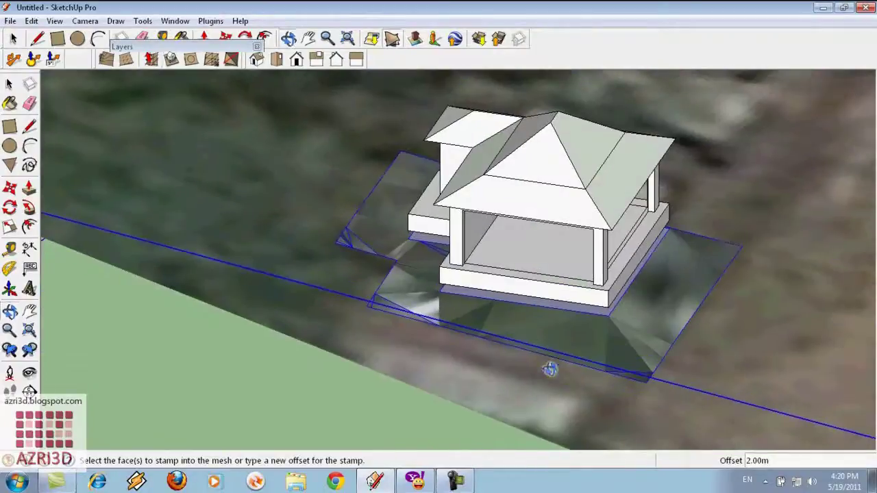
click(9, 83)
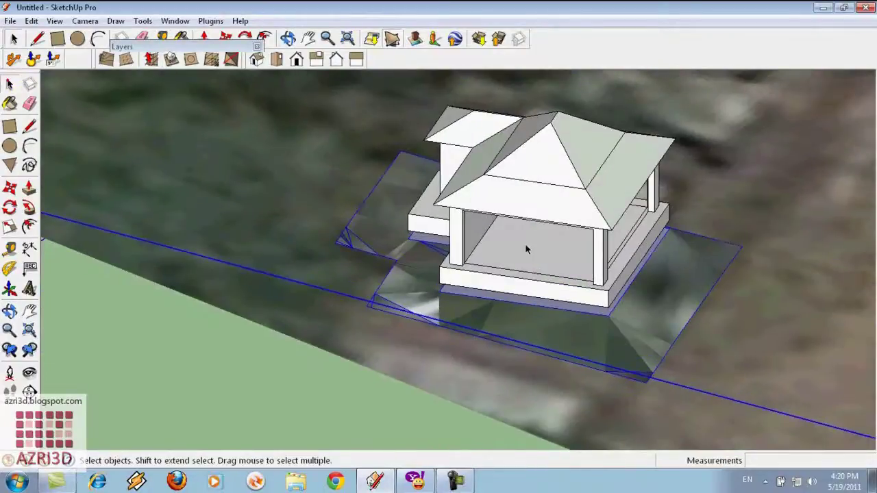
click(609, 305)
key(m)
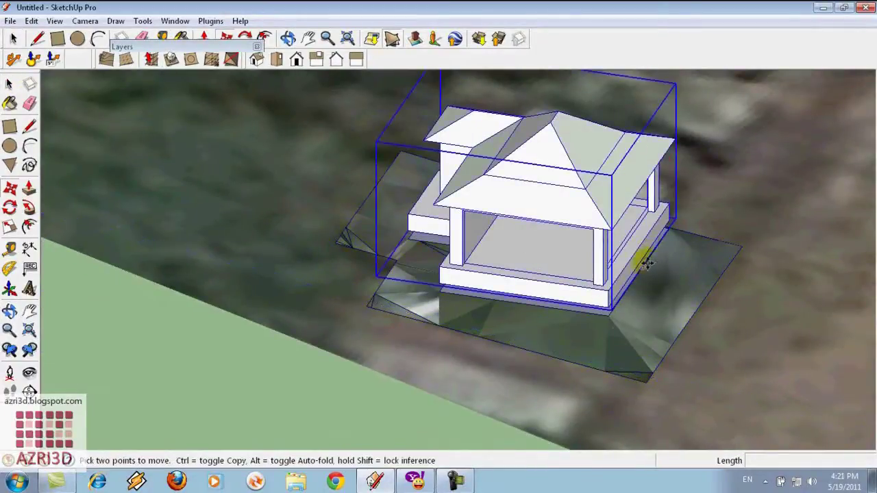
scroll(610, 331, up, 3)
scroll(606, 296, up, 3)
scroll(606, 283, down, 6)
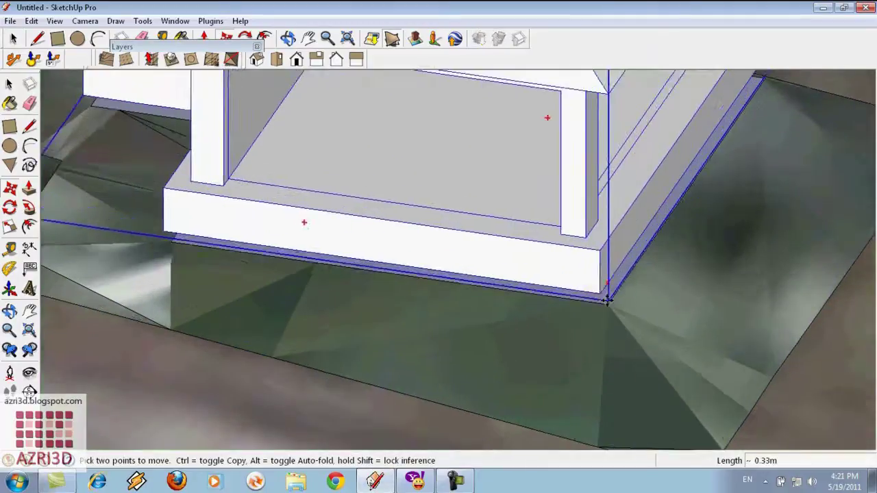
Check the seated building from the side and from above, and switch the camera to perspective projection.
middle_drag(679, 333, 783, 311)
middle_drag(587, 289, 393, 279)
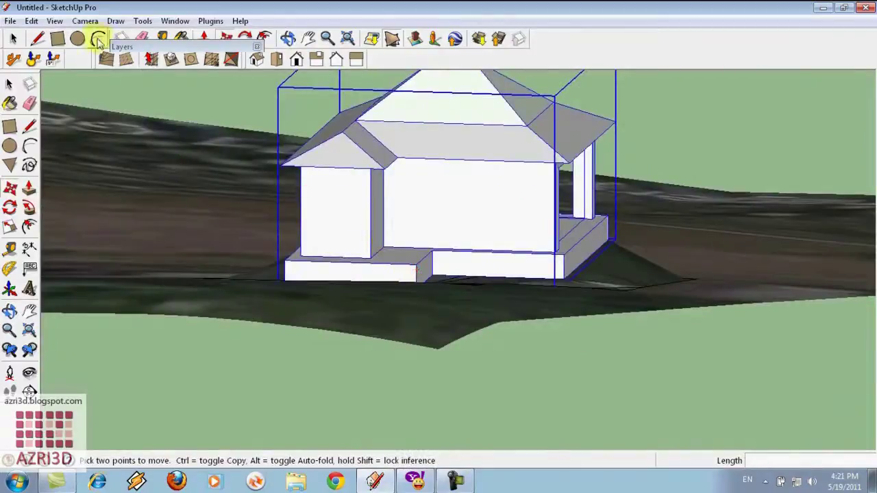
click(276, 59)
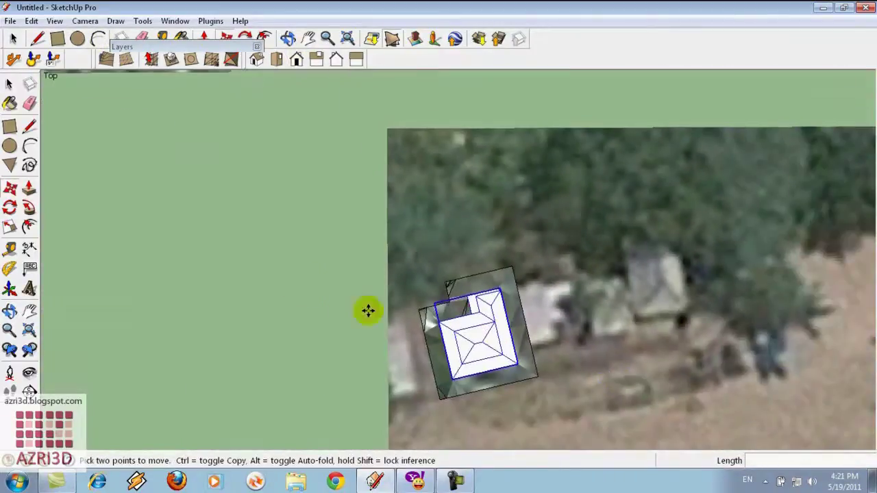
middle_drag(368, 311, 601, 265)
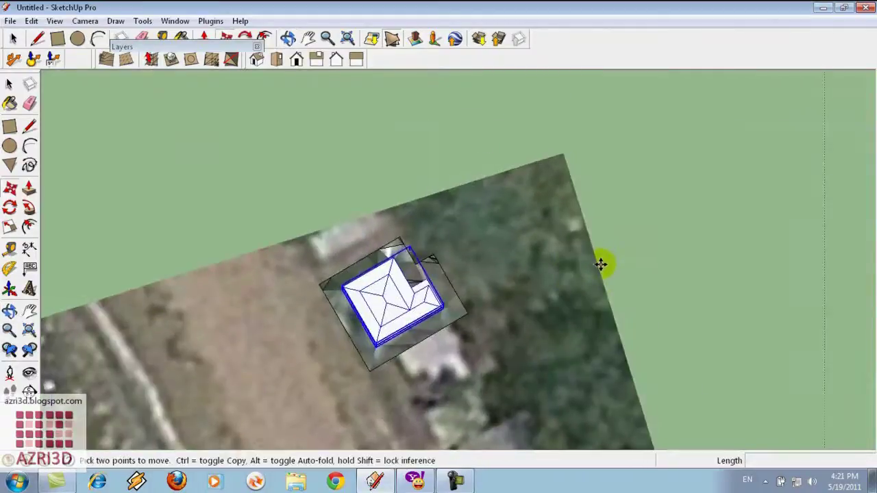
click(89, 21)
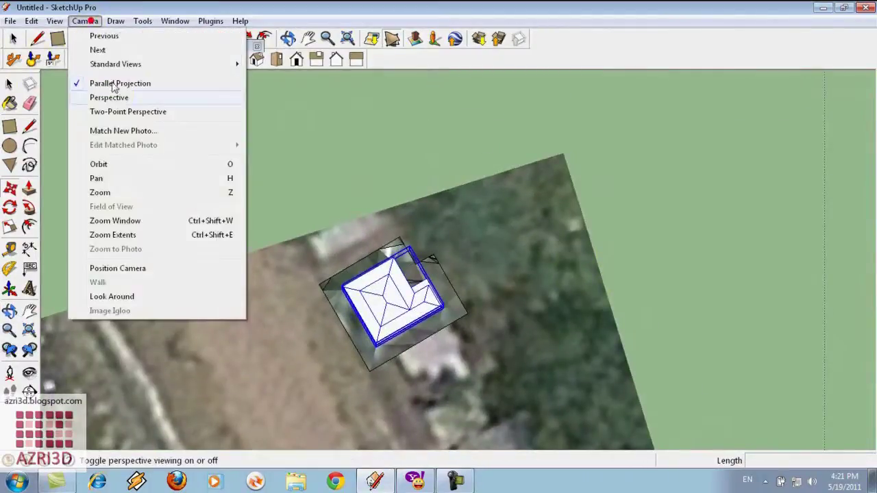
click(108, 97)
Select the building at eye level, preview the model in Google Earth and dismiss the Start-Up Tip.
middle_drag(437, 301, 152, 355)
key(space)
scroll(142, 270, up, 3)
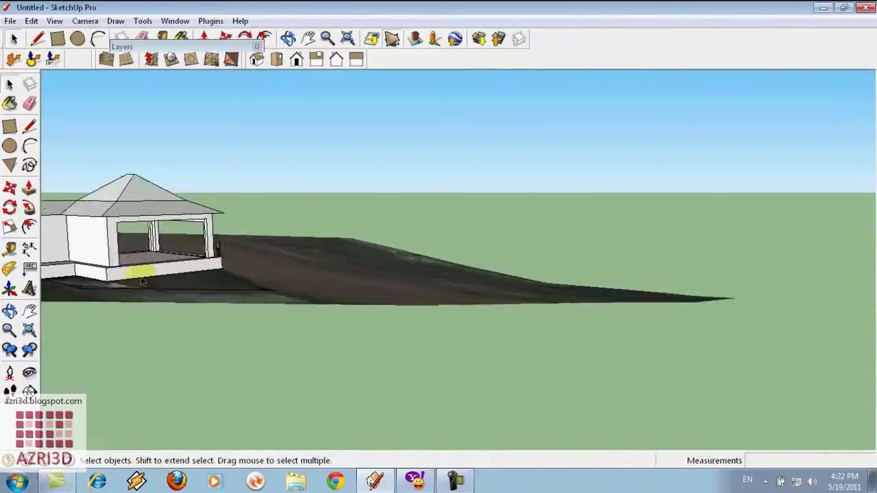
scroll(135, 237, up, 3)
click(137, 163)
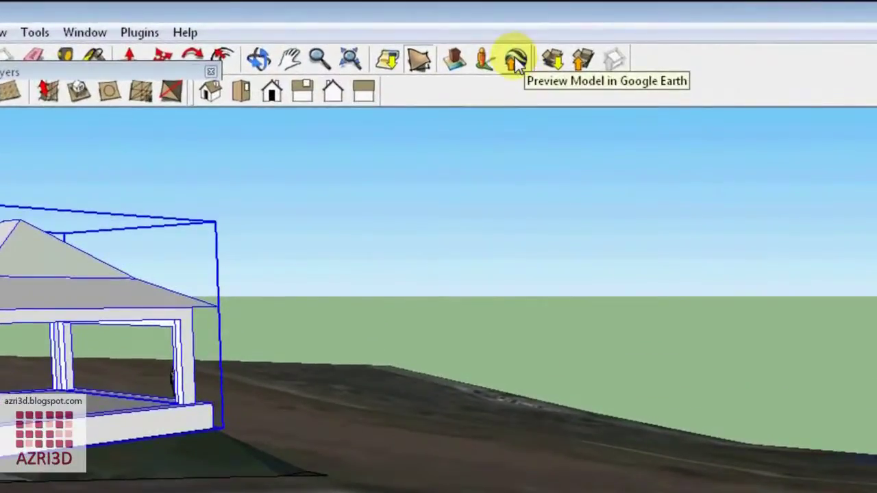
click(515, 60)
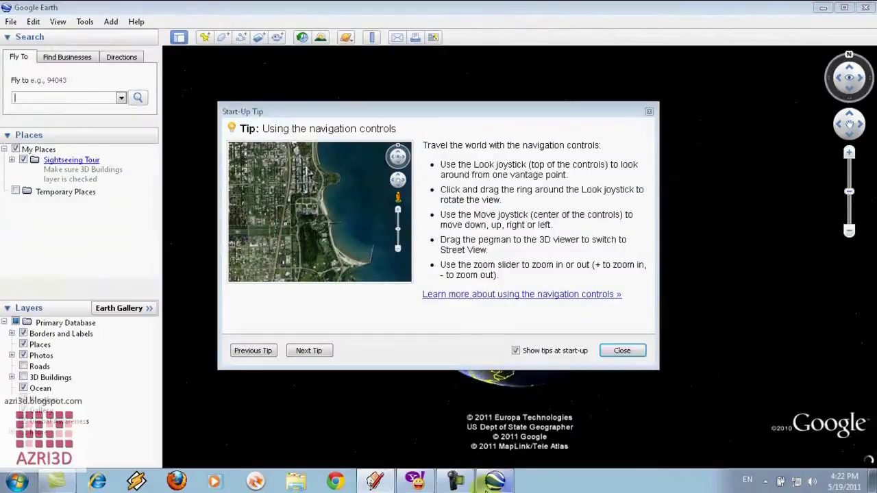
click(629, 351)
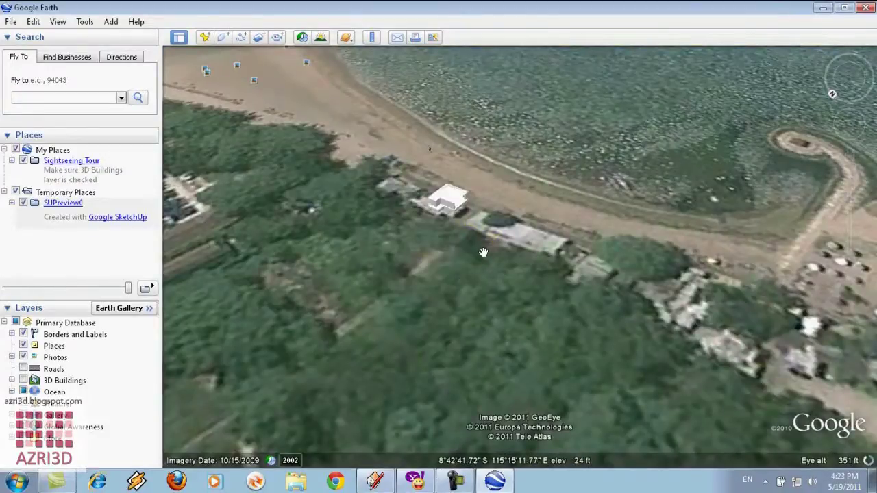
Inspect the previewed building on the Google Earth beach from a low viewpoint and return to SketchUp.
scroll(483, 253, down, 2)
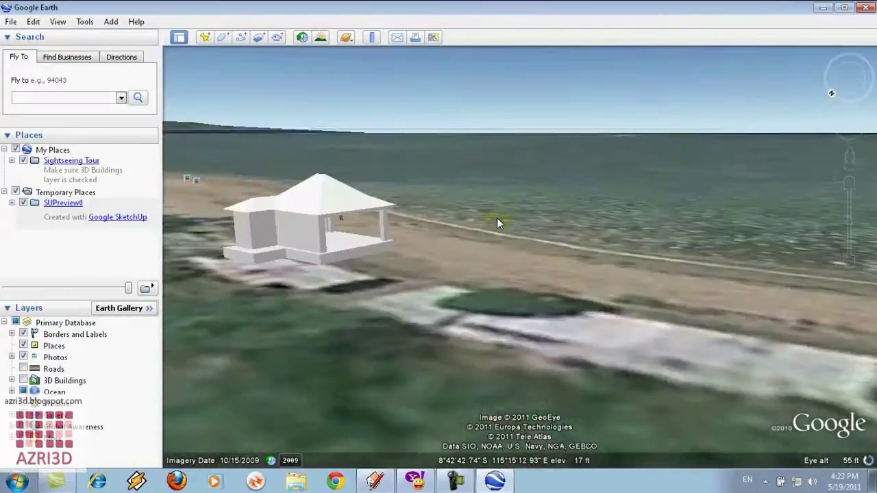
middle_drag(399, 209, 398, 253)
scroll(399, 252, down, 2)
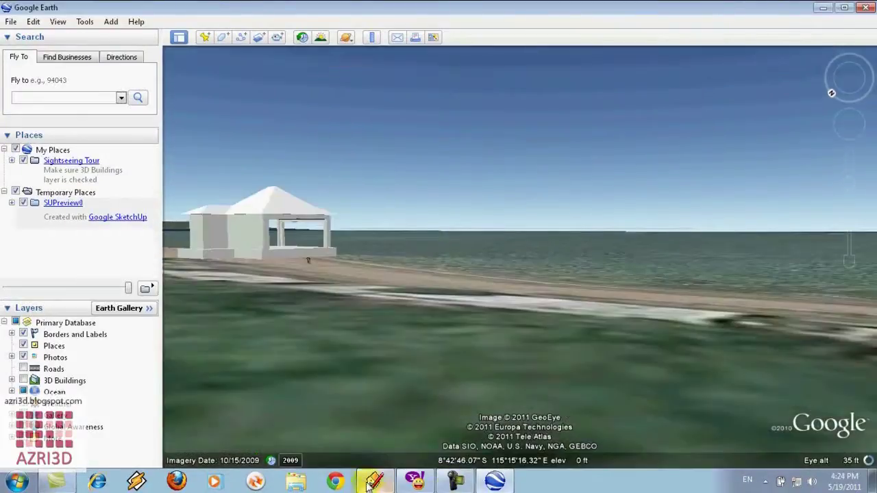
click(370, 483)
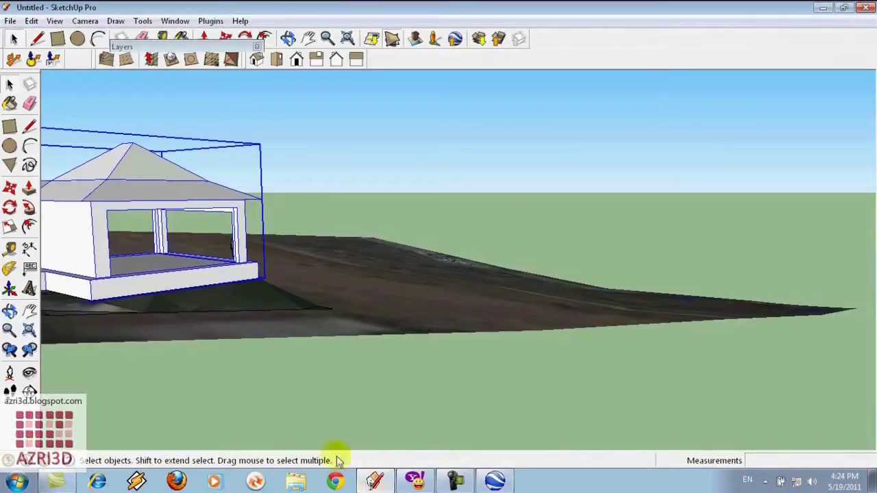
Explode the stamped terrain group beneath the building.
click(335, 312)
right_click(334, 313)
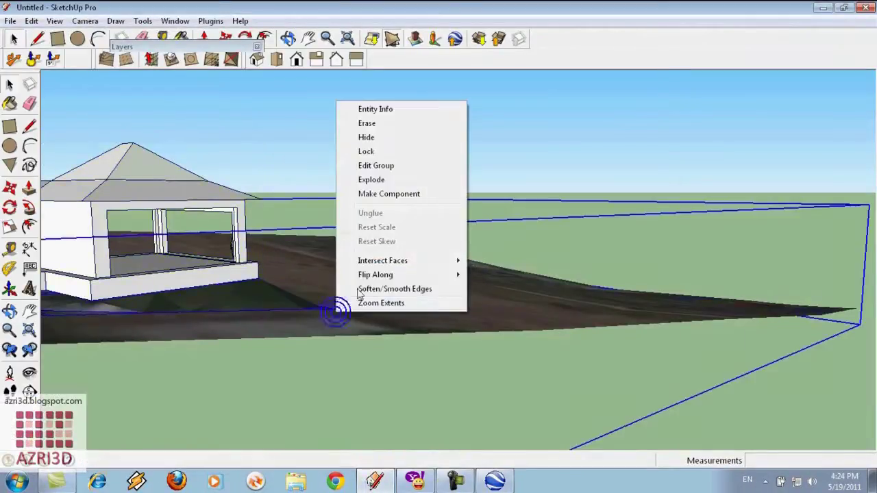
click(378, 180)
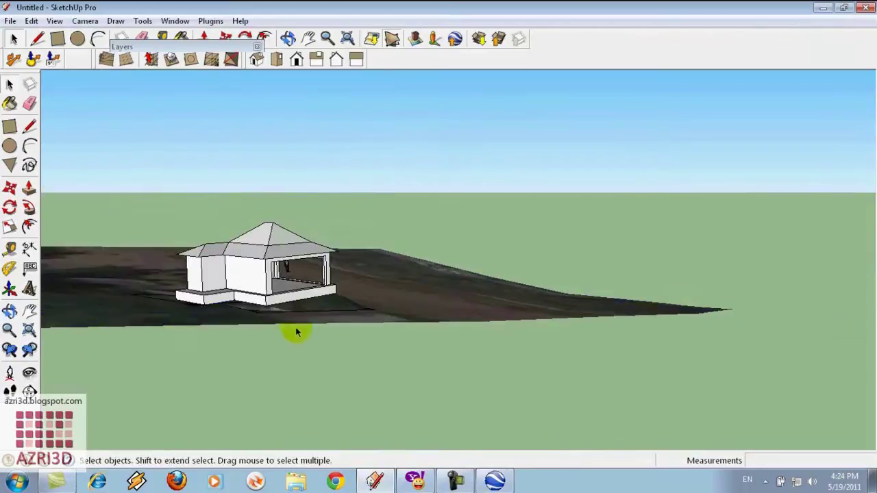
Preview the model with its exploded terrain in Google Earth and dismiss the Start-Up Tip.
scroll(452, 239, down, 2)
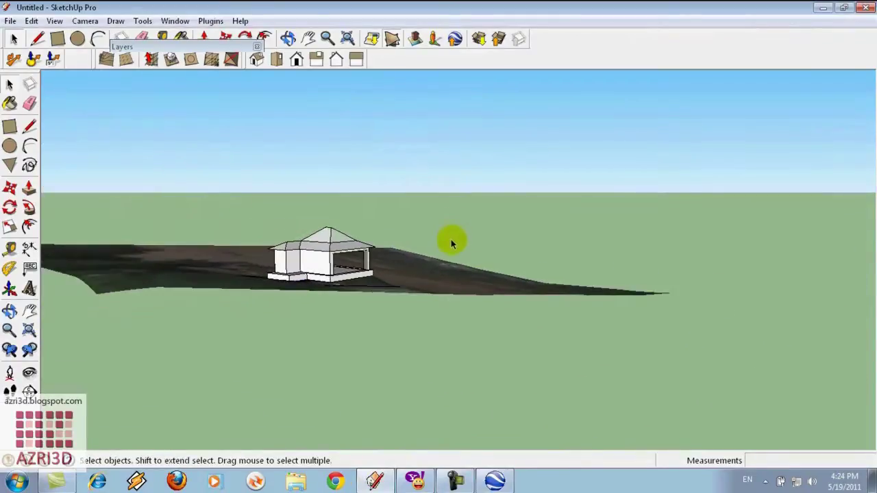
scroll(446, 181, up, 1)
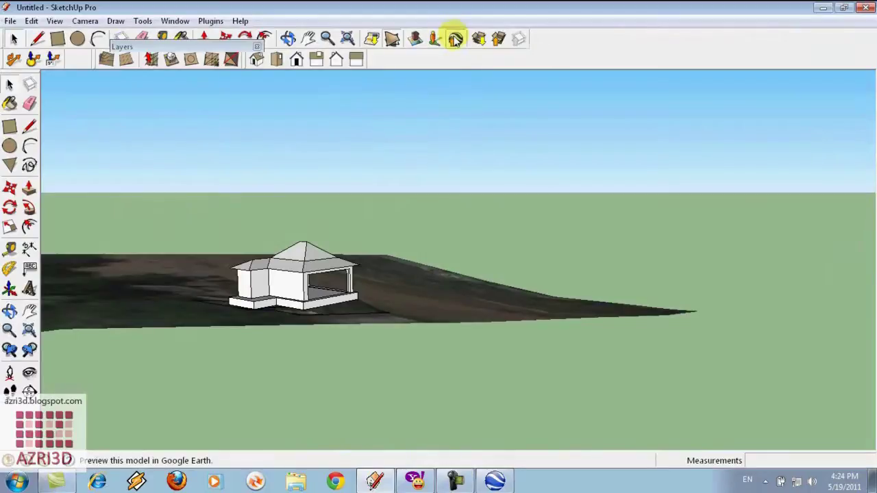
click(454, 37)
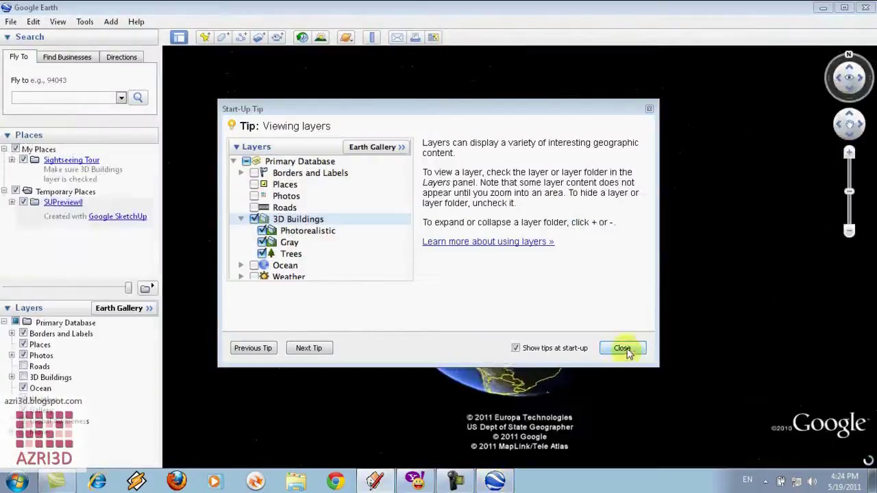
click(622, 348)
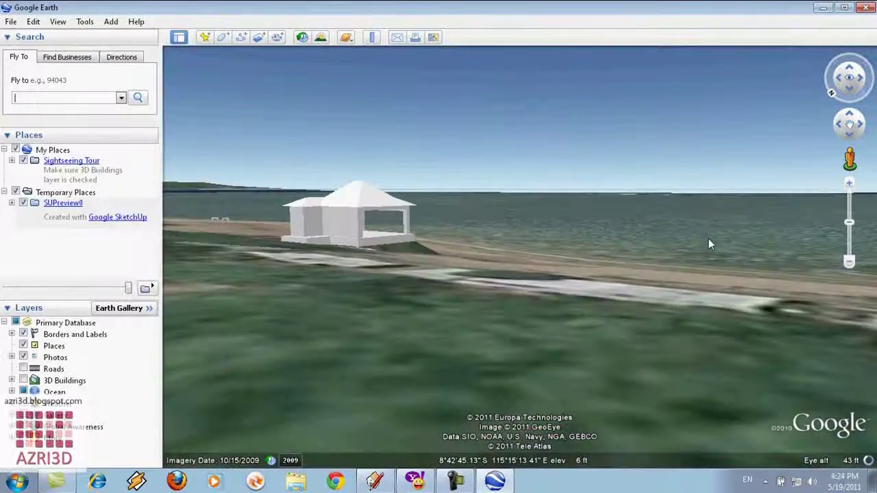
Examine the previewed building and its terrain pad up close and from high above the surrounding coastline.
right_drag(439, 242, 413, 272)
middle_drag(413, 272, 350, 259)
scroll(371, 277, up, 2)
scroll(353, 262, up, 2)
scroll(355, 263, down, 5)
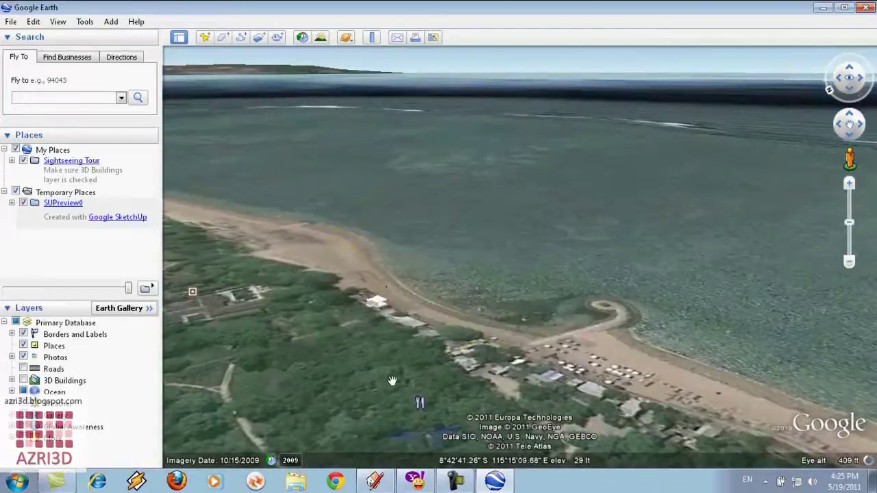
scroll(477, 211, up, 2)
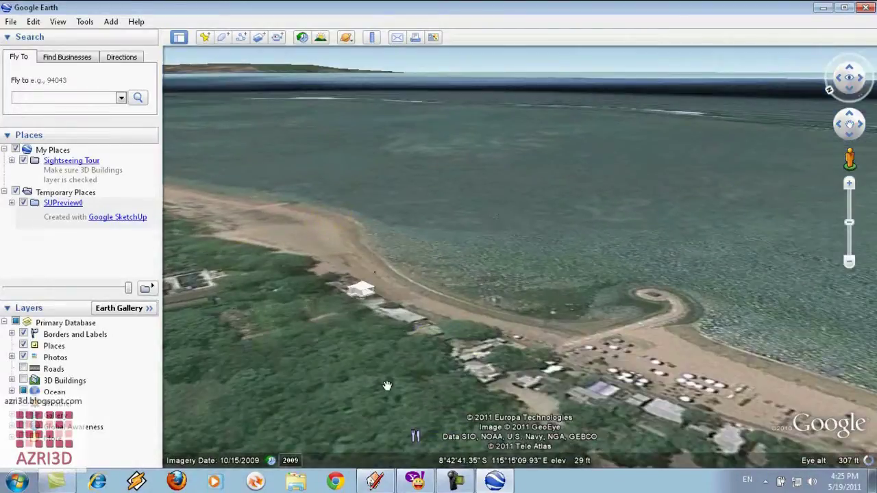